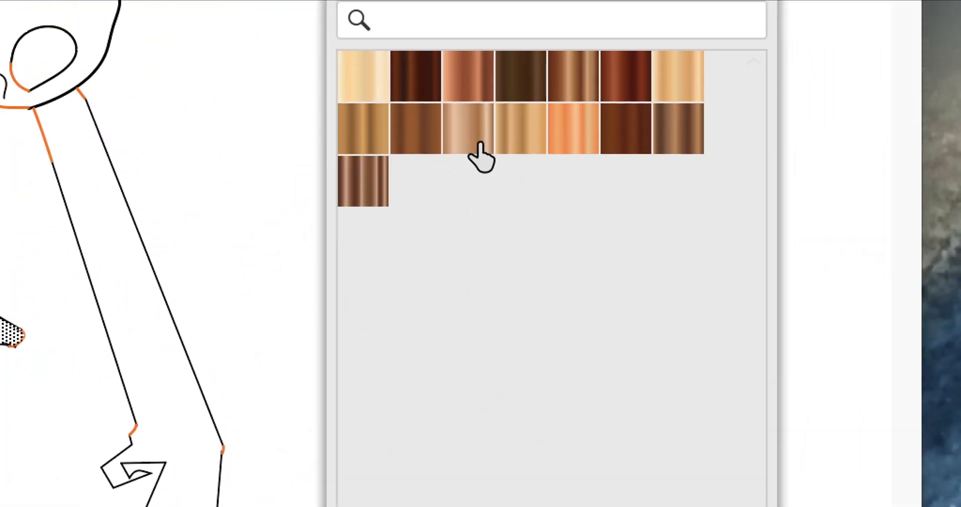
# Step: Try several wood gradients from the Bois library on the lion's face and fill it with the orange Bouleau rouge gradient
pyautogui.click(594, 5)
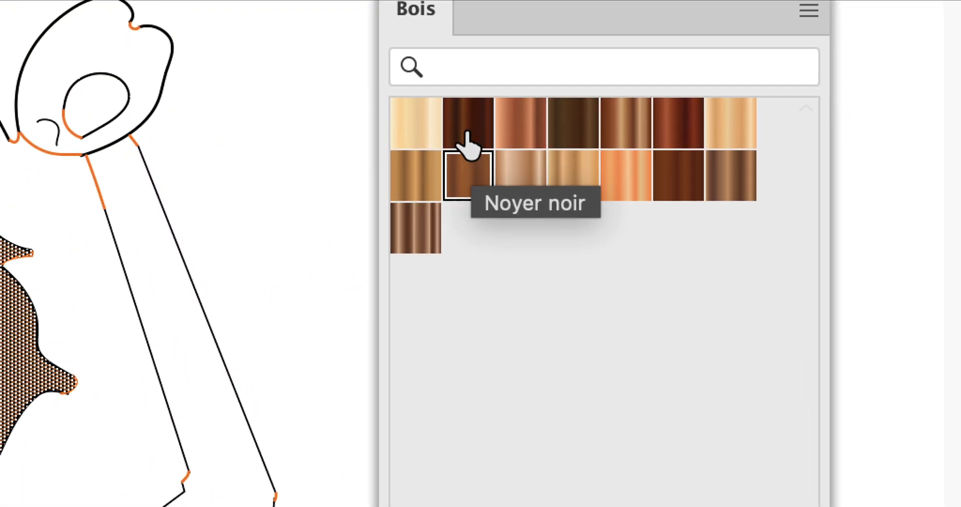
pyautogui.click(472, 108)
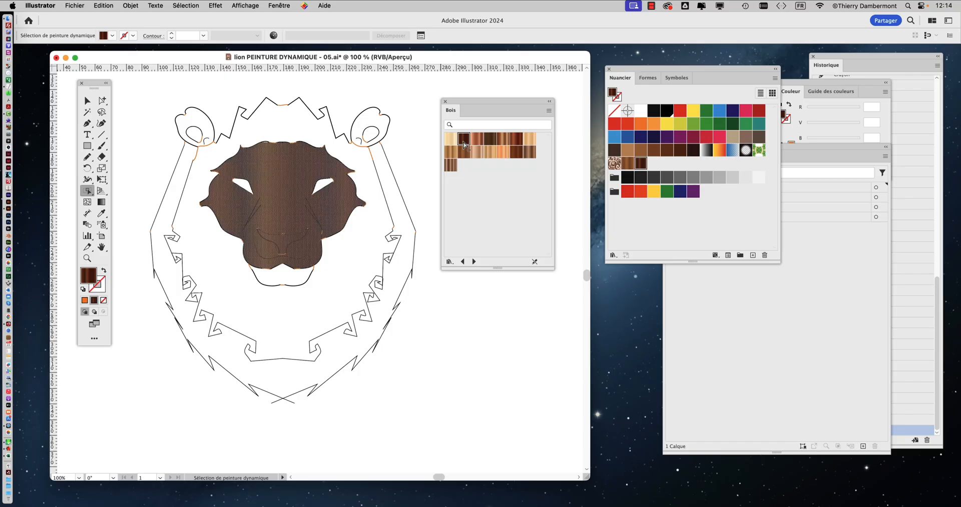
pyautogui.click(505, 144)
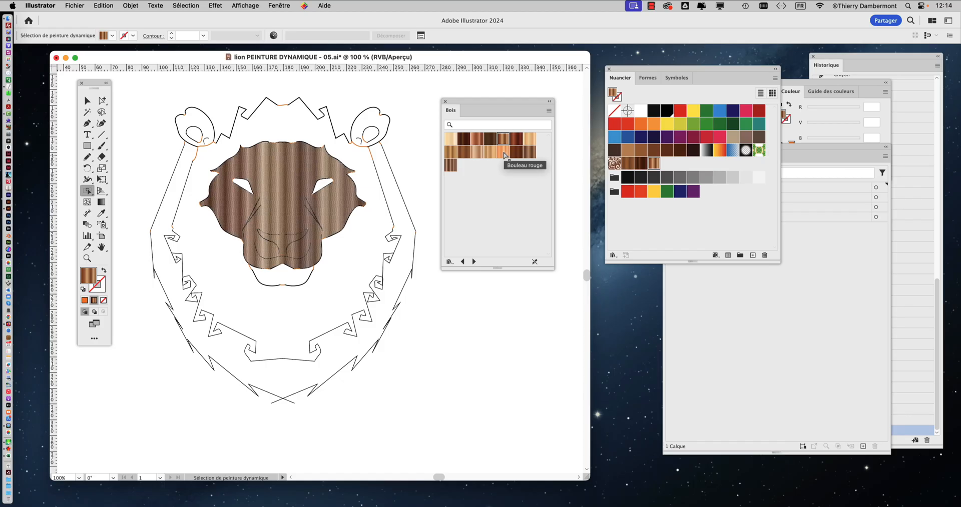
pyautogui.click(504, 155)
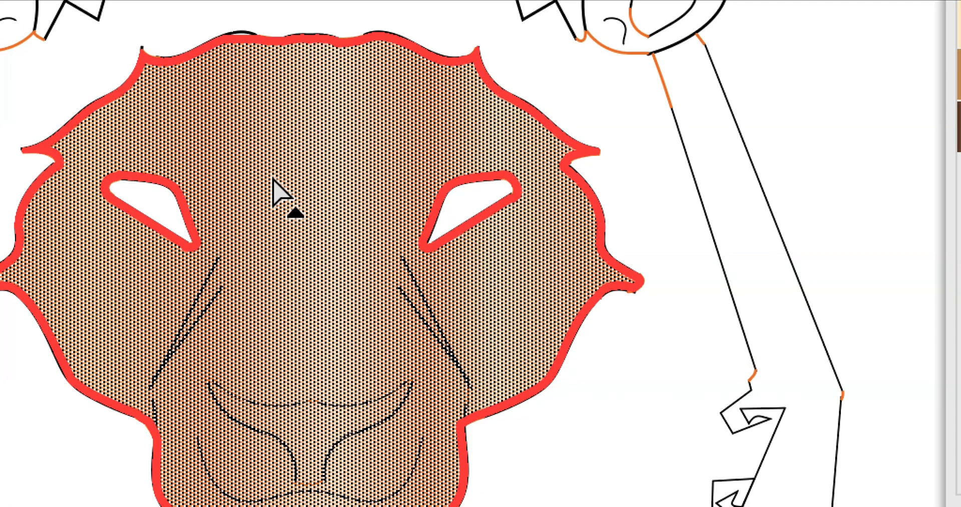
pyautogui.press('v')
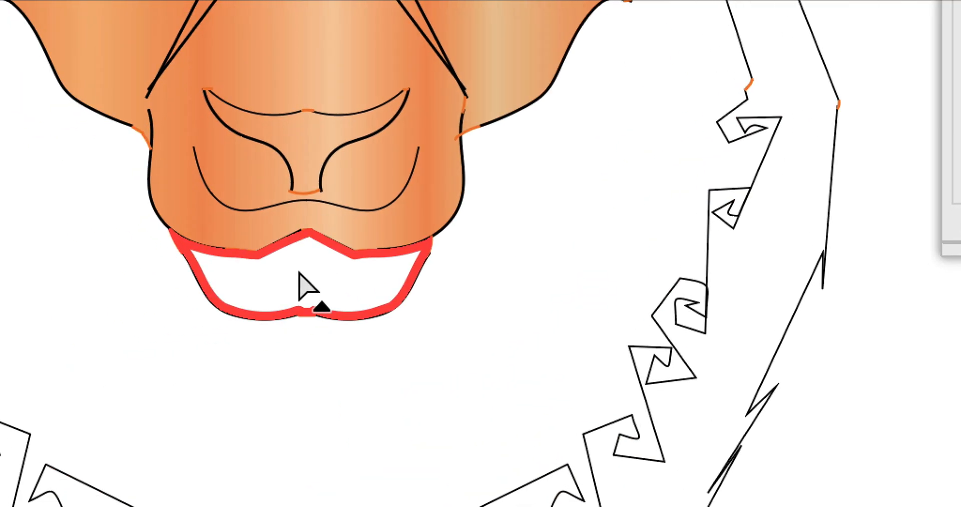
# Step: Select the lion's chin area below the muzzle and fill it with the Peuplier wood gradient
pyautogui.click(12, 335)
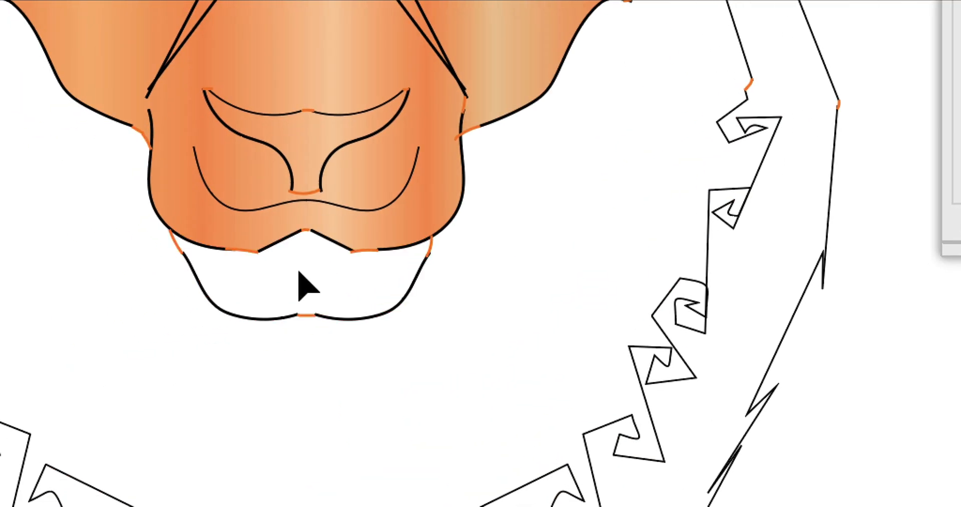
pyautogui.click(300, 280)
pyautogui.press('v')
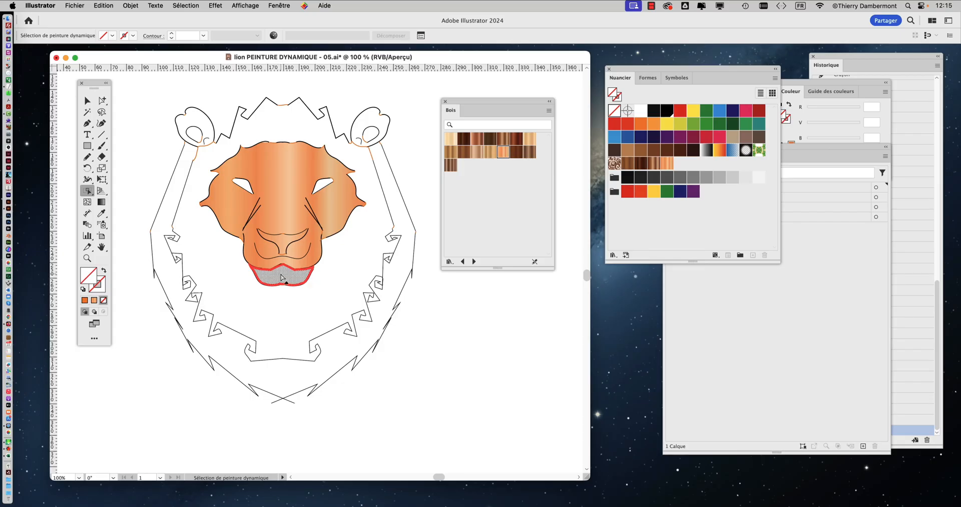
pyautogui.click(504, 142)
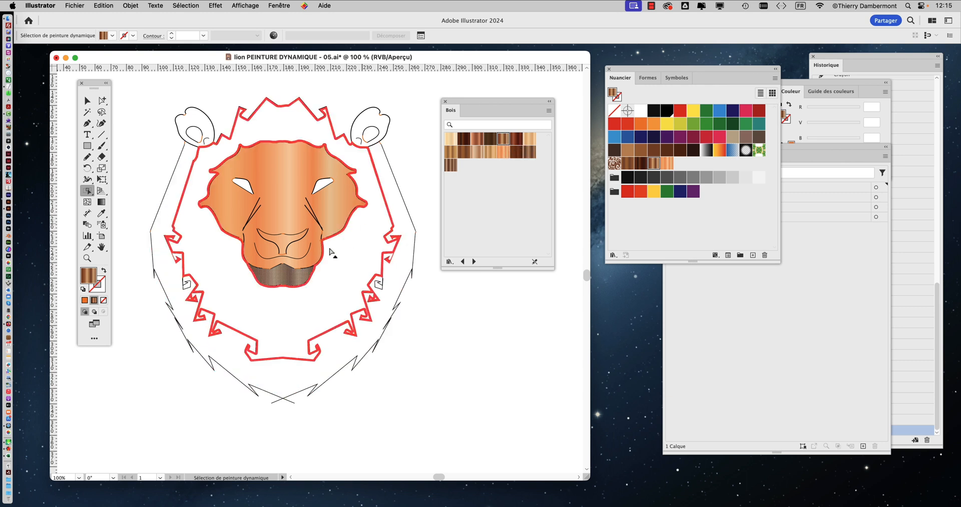
pyautogui.click(489, 157)
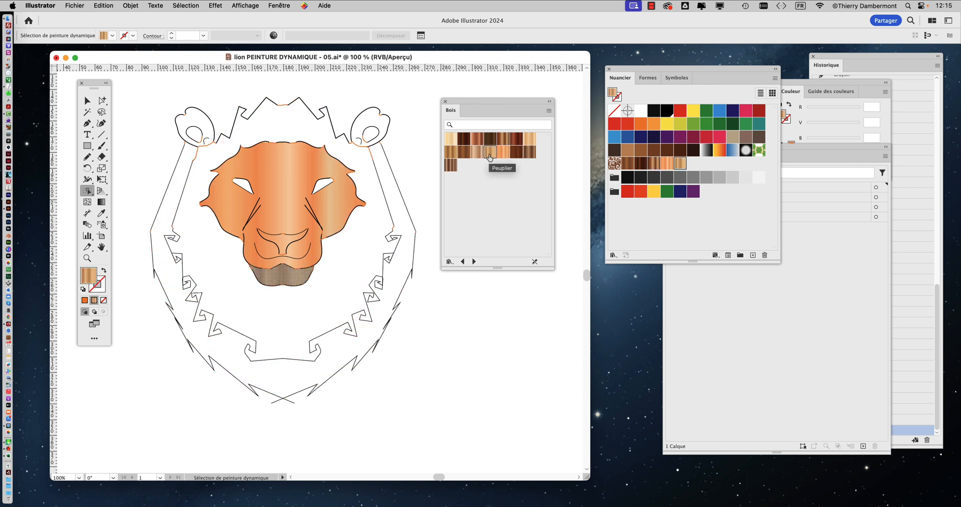
pyautogui.click(304, 279)
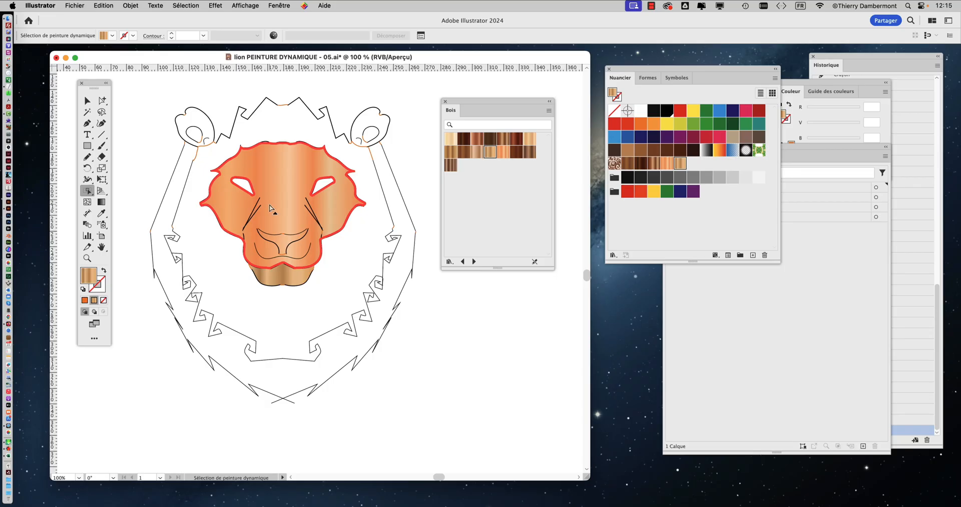
# Step: Open the Dégradé panel, move the Bois library aside and place the Dégradé panel near the lion
pyautogui.moveTo(471, 106)
pyautogui.mouseDown()
pyautogui.moveTo(500, 92)
pyautogui.moveTo(483, 86)
pyautogui.moveTo(470, 100)
pyautogui.mouseUp()
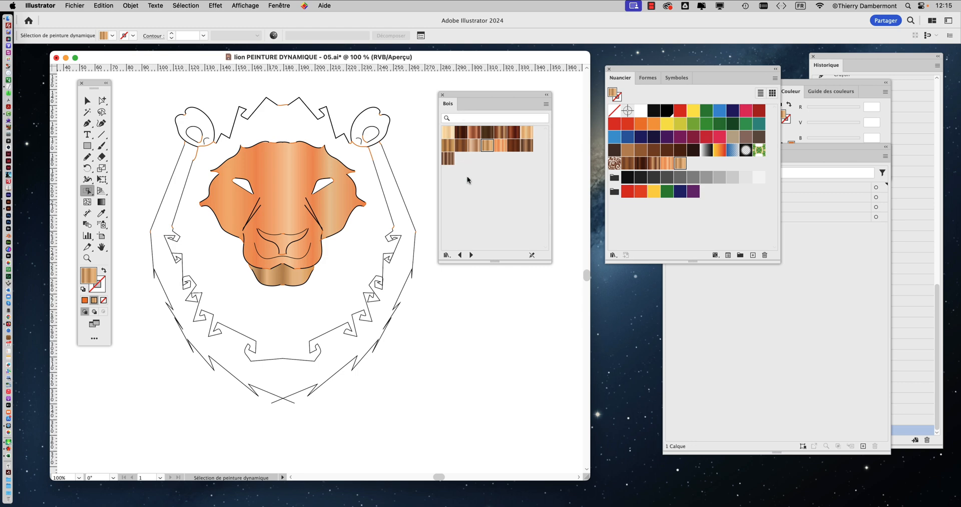
pyautogui.click(280, 6)
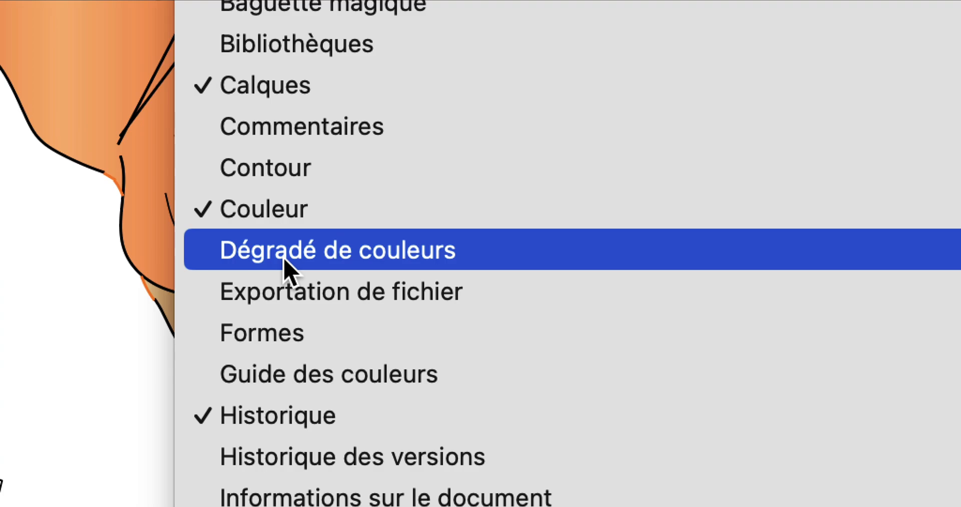
pyautogui.click(283, 259)
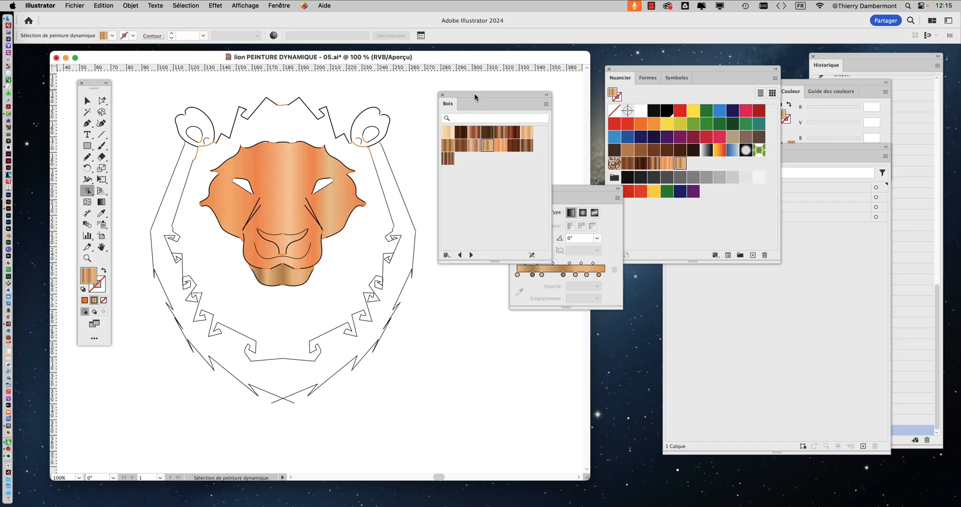
pyautogui.moveTo(474, 95); pyautogui.dragTo(699, 284)
pyautogui.moveTo(553, 194); pyautogui.dragTo(438, 105)
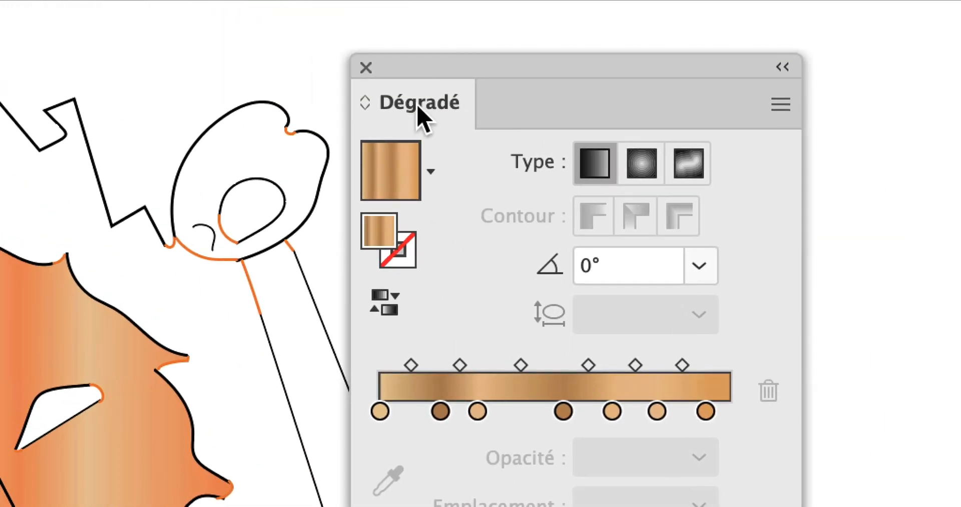
pyautogui.moveTo(420, 115); pyautogui.dragTo(882, 60)
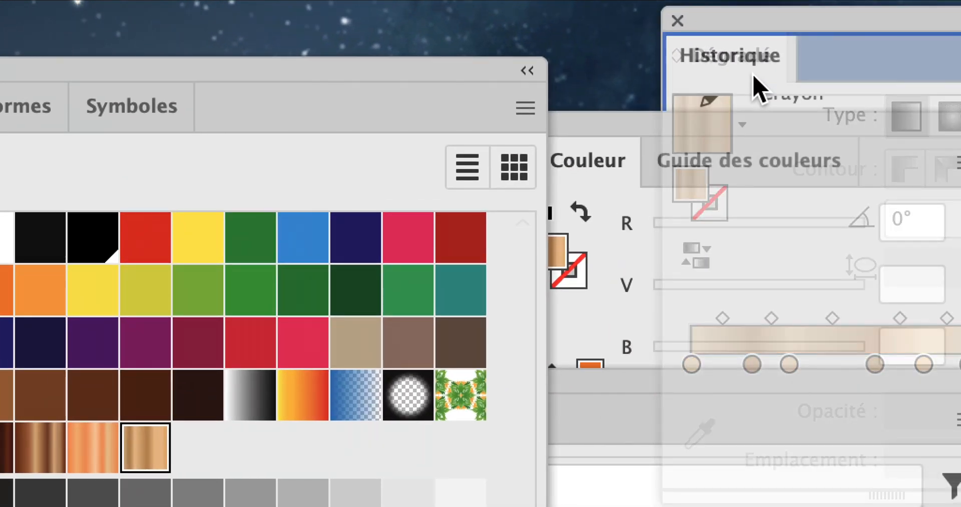
pyautogui.moveTo(753, 76); pyautogui.dragTo(775, 85)
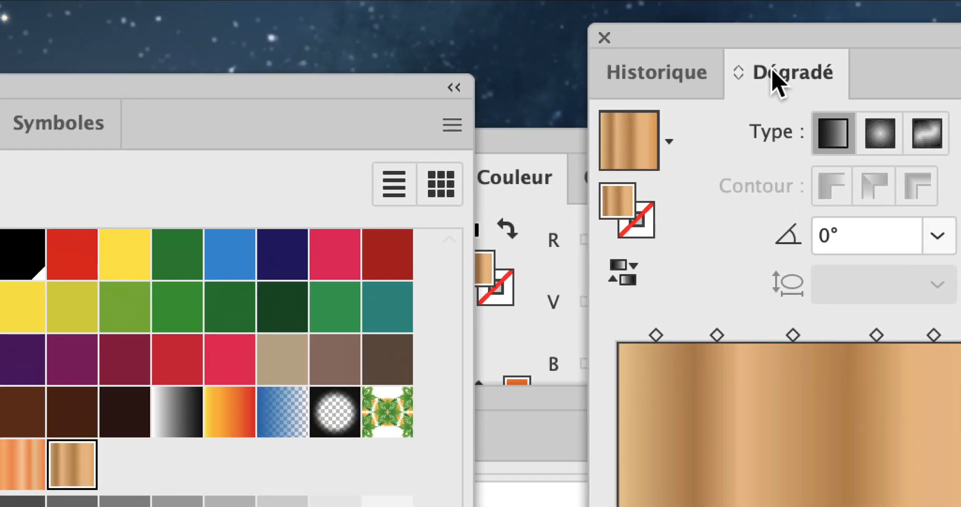
pyautogui.moveTo(771, 70); pyautogui.dragTo(406, 85)
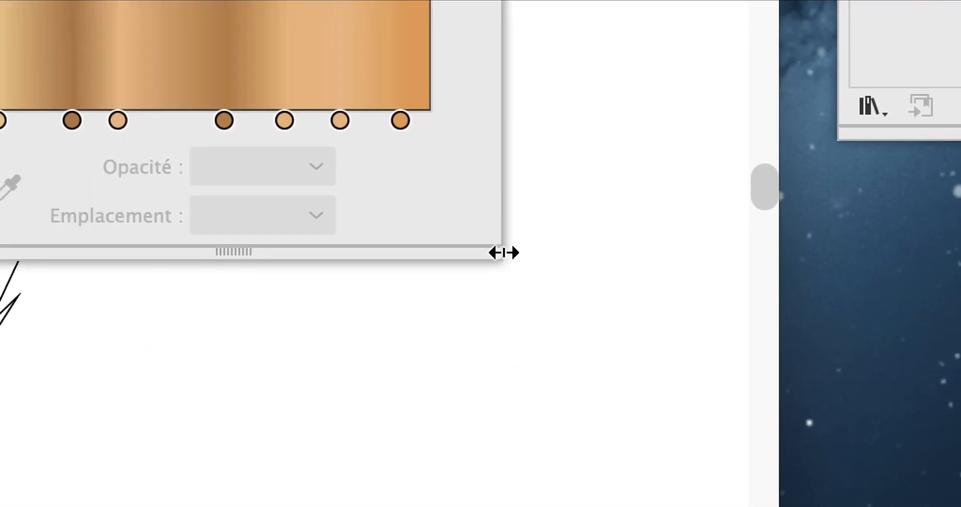
# Step: Enlarge the floating Dégradé panel so its gradient bar becomes wider and taller
pyautogui.moveTo(687, 500); pyautogui.dragTo(928, 405)
pyautogui.moveTo(552, 234); pyautogui.dragTo(714, 151)
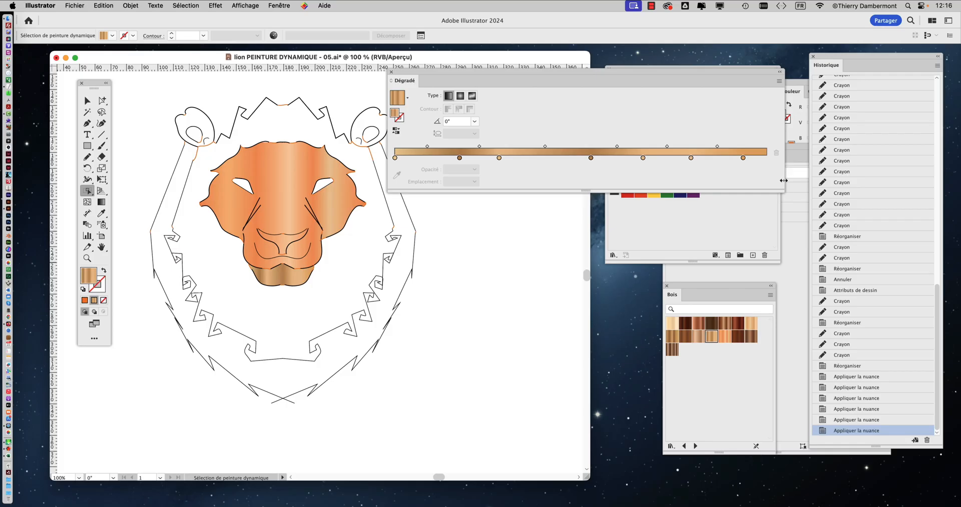
pyautogui.moveTo(783, 193); pyautogui.dragTo(848, 237)
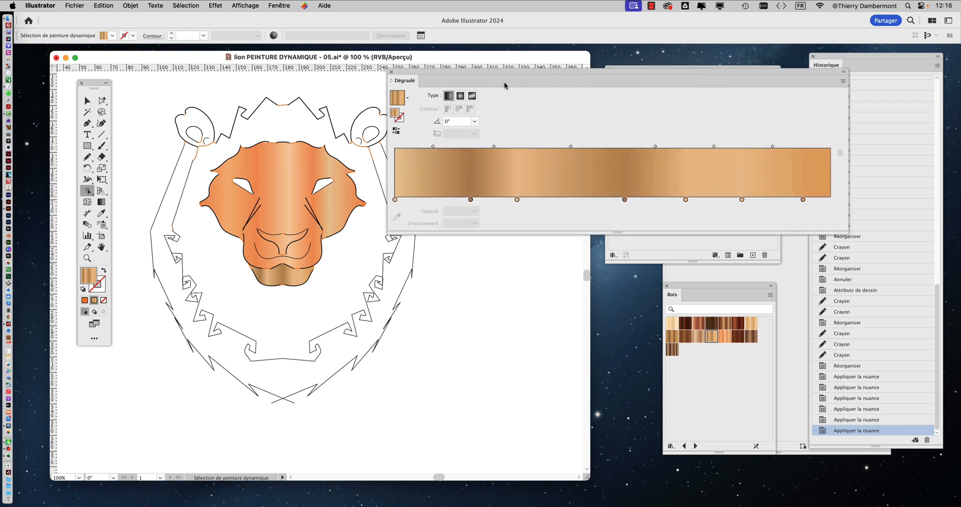
# Step: Recolor the fifth stop of the chin's gradient with a purple swatch, keeping the Nuancier swatches and the lion uncovered
pyautogui.moveTo(499, 77); pyautogui.dragTo(256, 82)
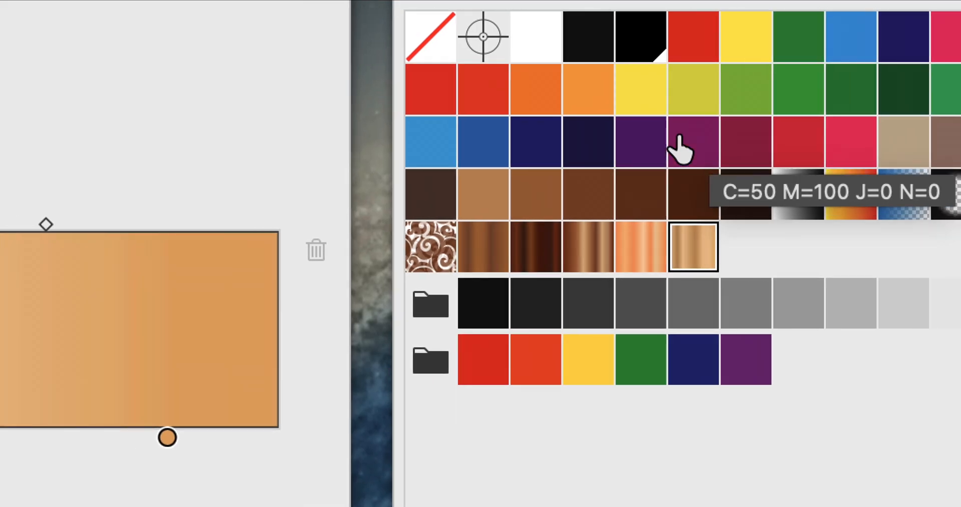
pyautogui.moveTo(680, 139); pyautogui.dragTo(358, 274)
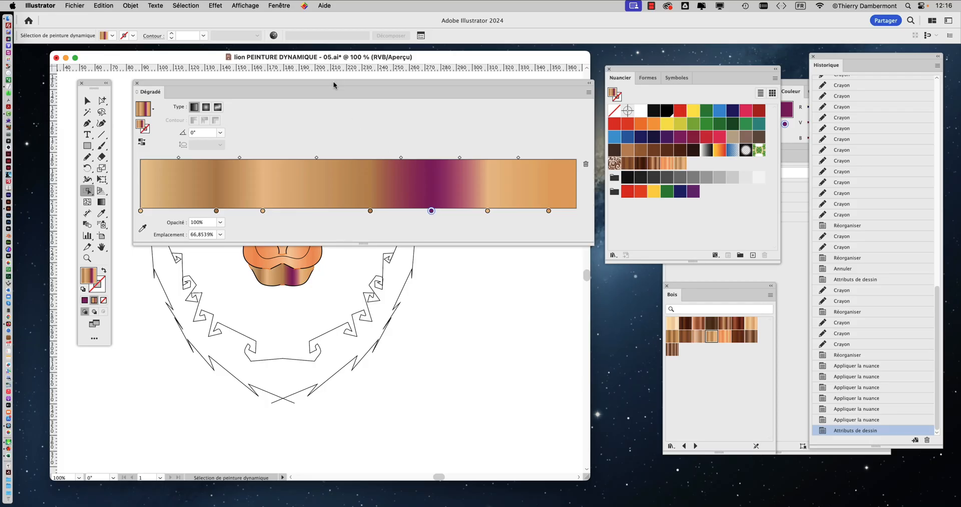
pyautogui.moveTo(334, 85); pyautogui.dragTo(516, 260)
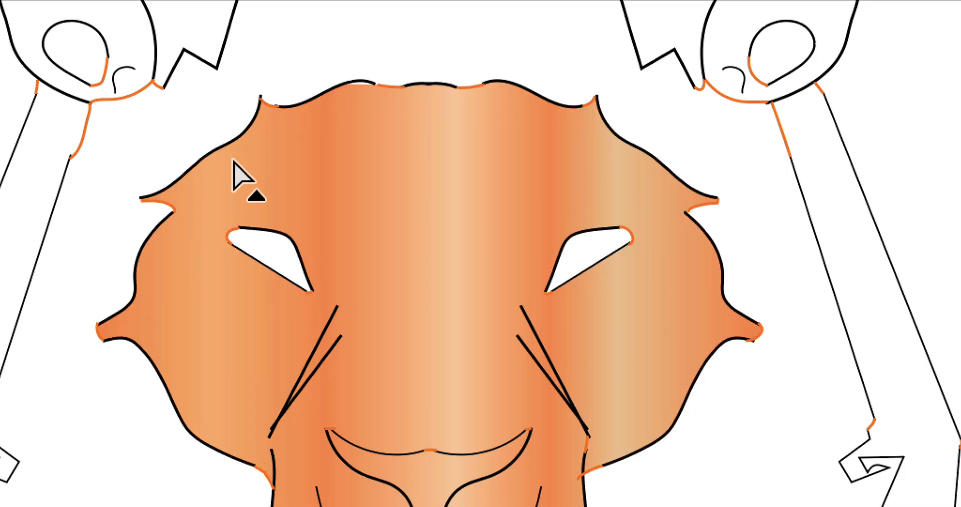
# Step: Select the lion's face and recolor its gradient's third stop light green and its fifth stop dark green
pyautogui.click(249, 160)
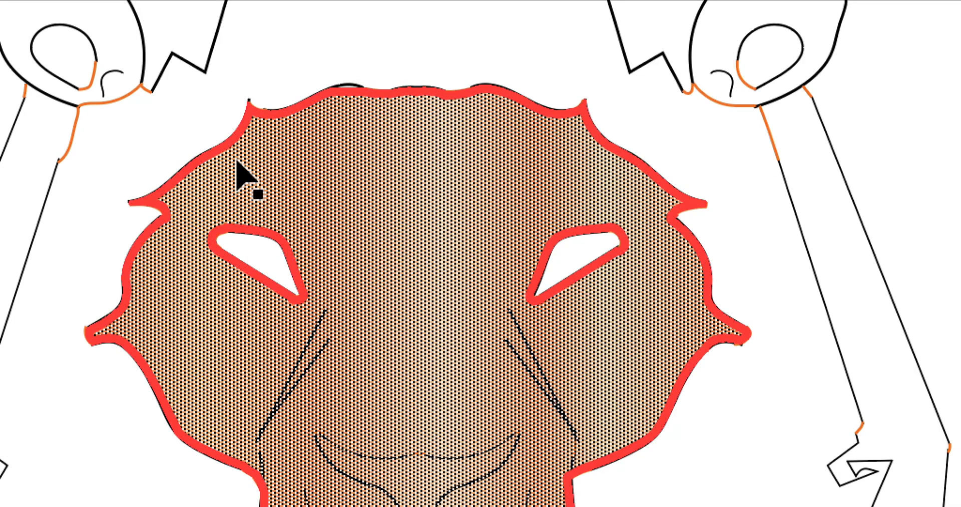
pyautogui.click(236, 160)
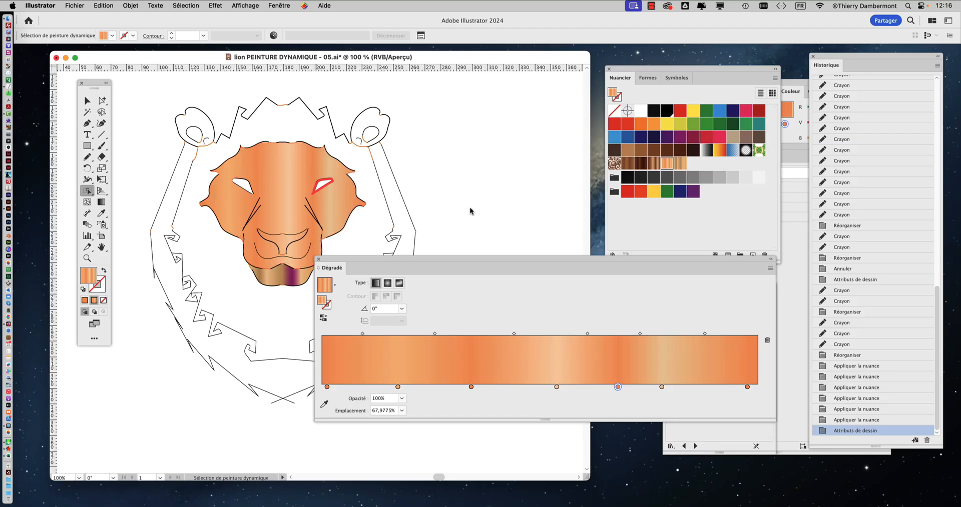
pyautogui.moveTo(692, 129); pyautogui.dragTo(471, 387)
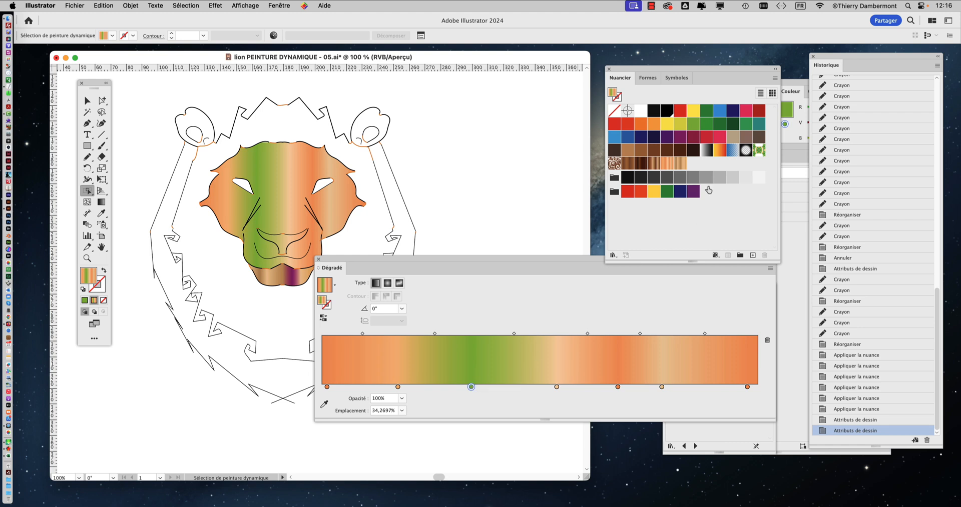
pyautogui.moveTo(745, 123); pyautogui.dragTo(619, 388)
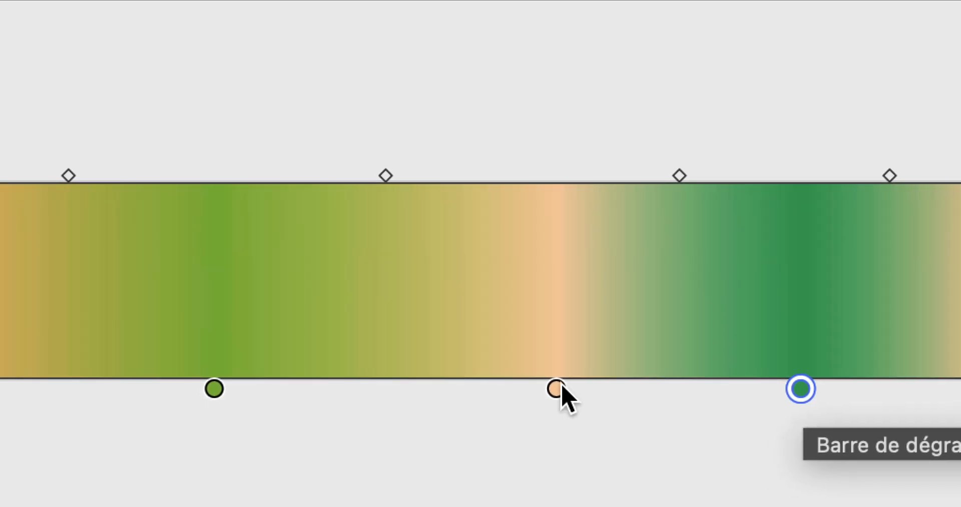
# Step: Remove the two light orange stops on either side of the light green stop in the face gradient, and select the light green stop
pyautogui.moveTo(556, 389); pyautogui.dragTo(561, 425)
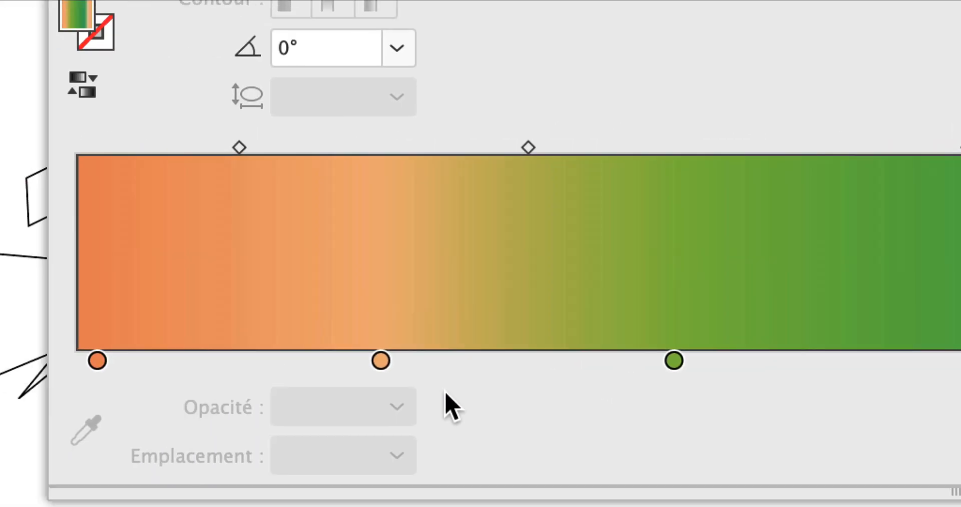
pyautogui.moveTo(380, 360); pyautogui.dragTo(399, 403)
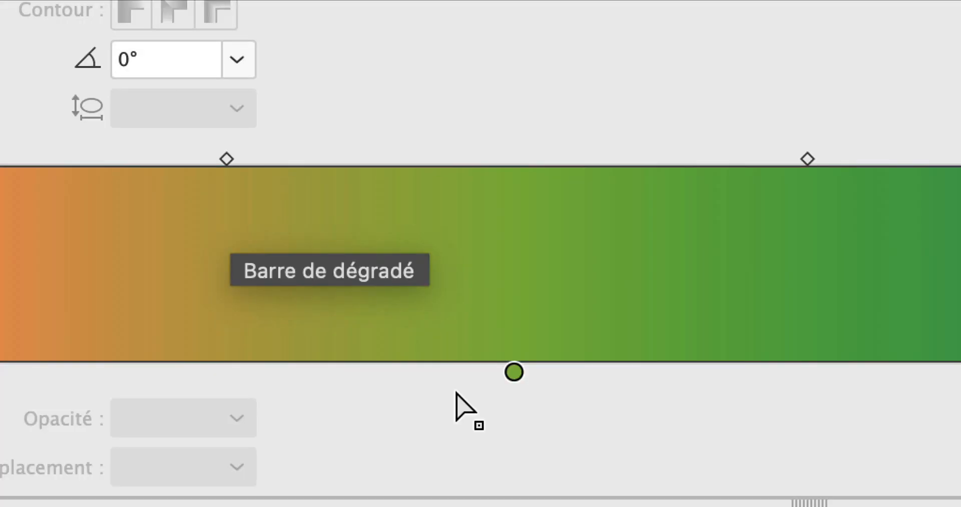
pyautogui.click(514, 372)
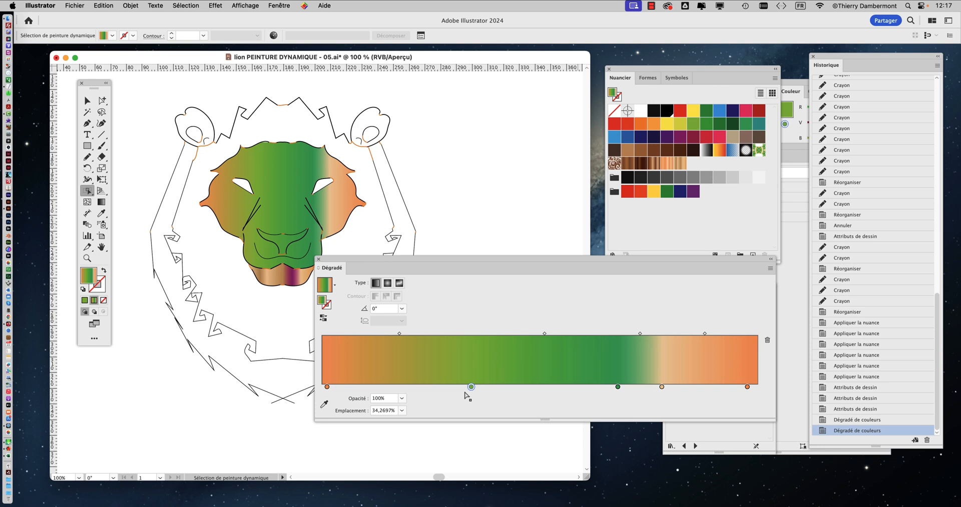
# Step: Try a 135° angle on the face gradient and set it back to 0°, keeping the Dégradé panel clear of the face
pyautogui.moveTo(420, 262); pyautogui.dragTo(534, 214)
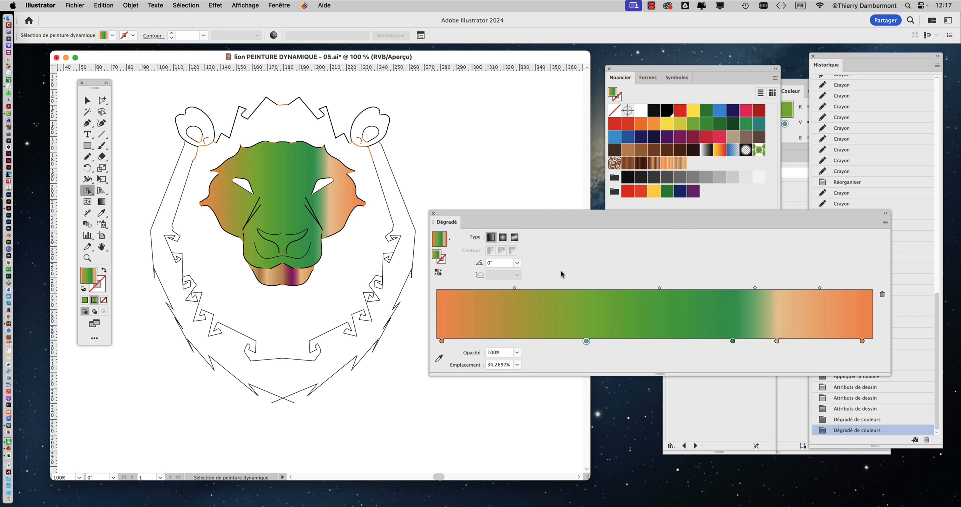
pyautogui.moveTo(571, 218); pyautogui.dragTo(555, 108)
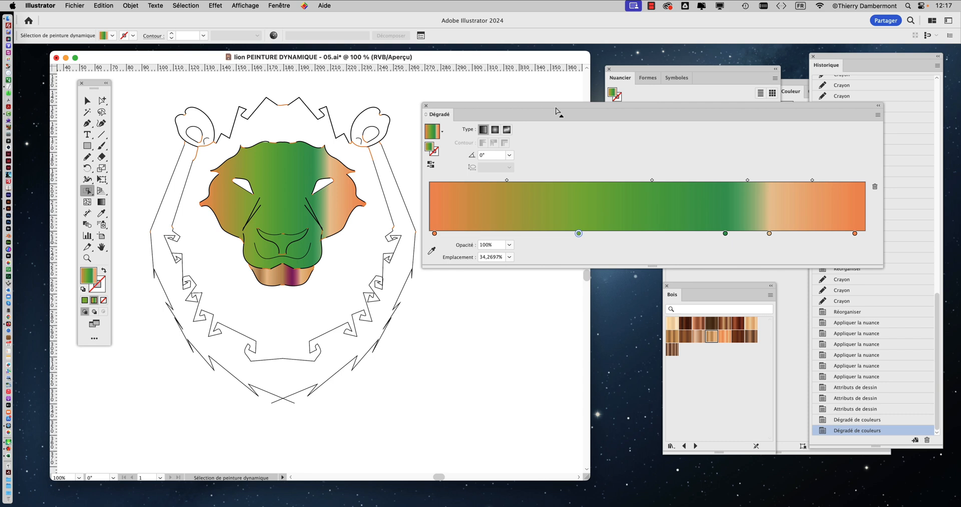
pyautogui.click(510, 155)
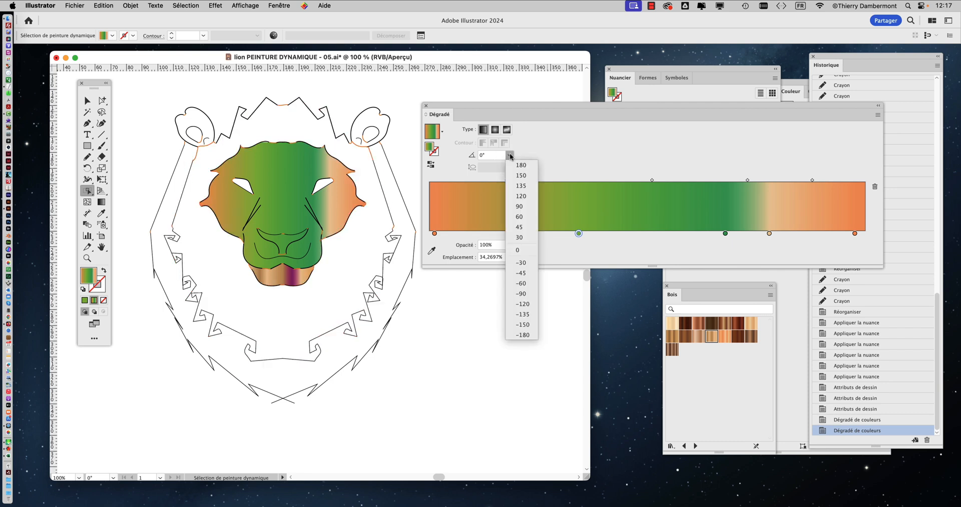
pyautogui.click(522, 189)
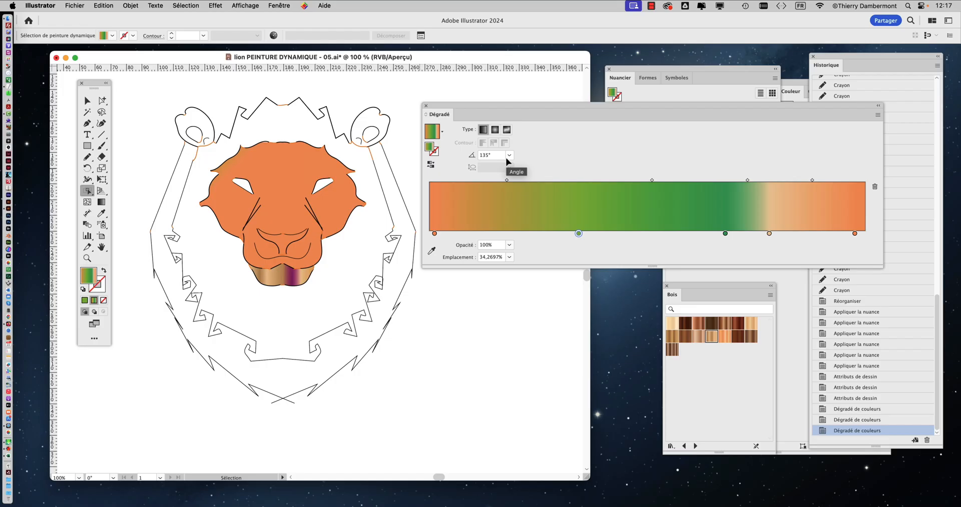
pyautogui.click(509, 156)
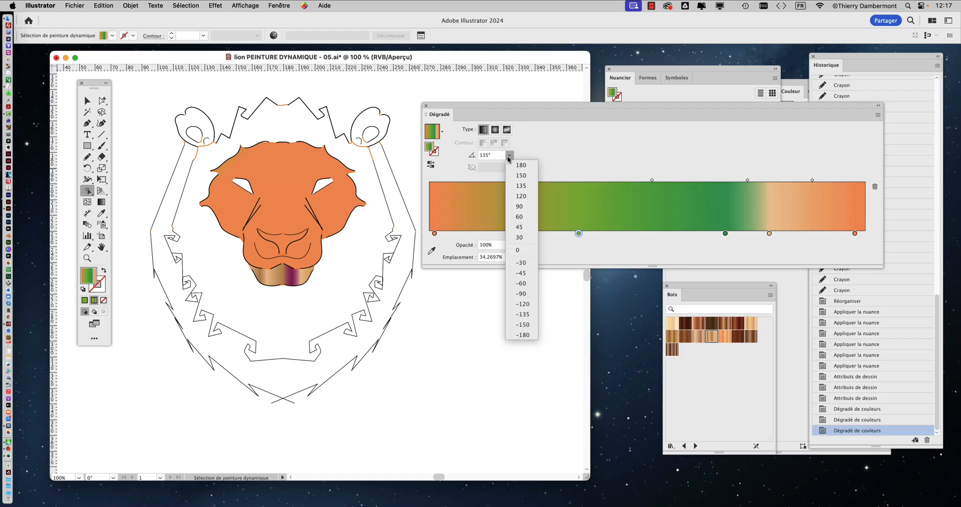
pyautogui.click(522, 250)
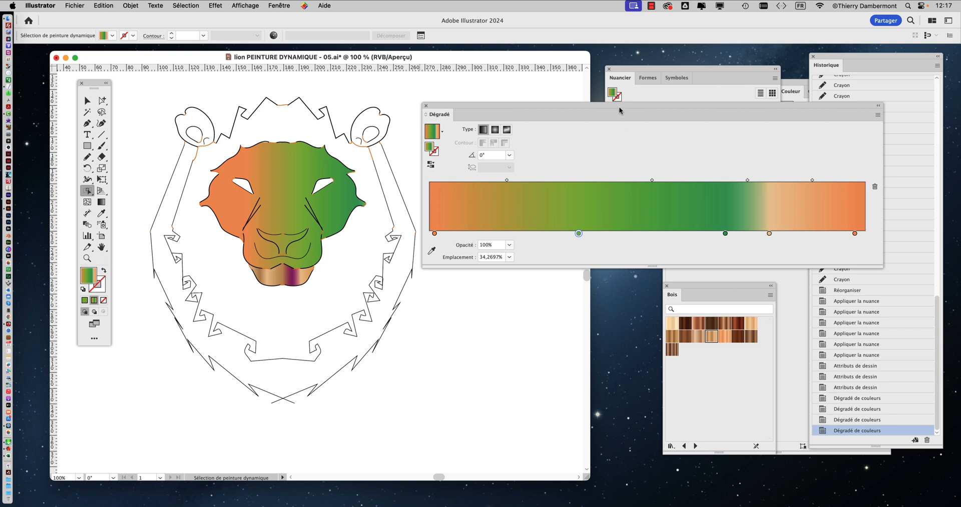
pyautogui.moveTo(618, 106); pyautogui.dragTo(578, 69)
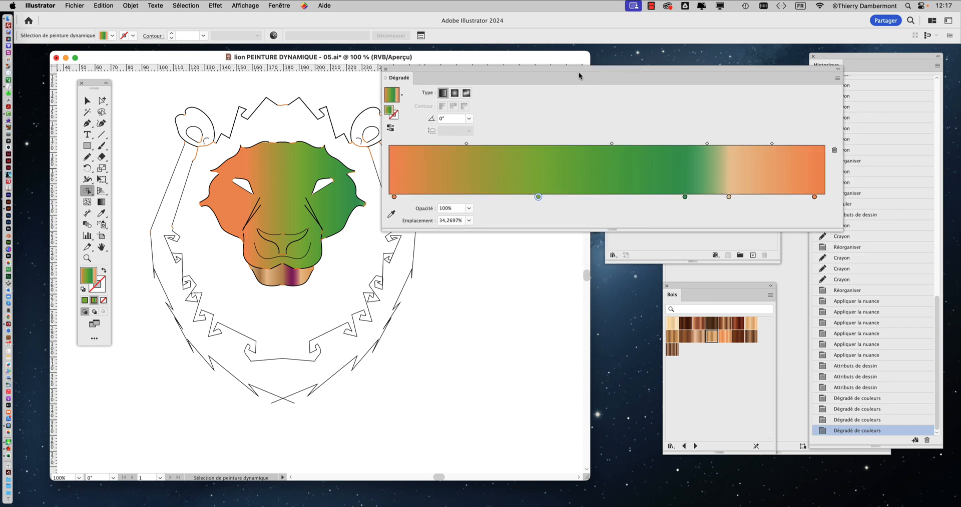
# Step: Close the Dégradé panel, then select the lion's chin and keep a shortened Bois swatch library beside the head
pyautogui.click(385, 69)
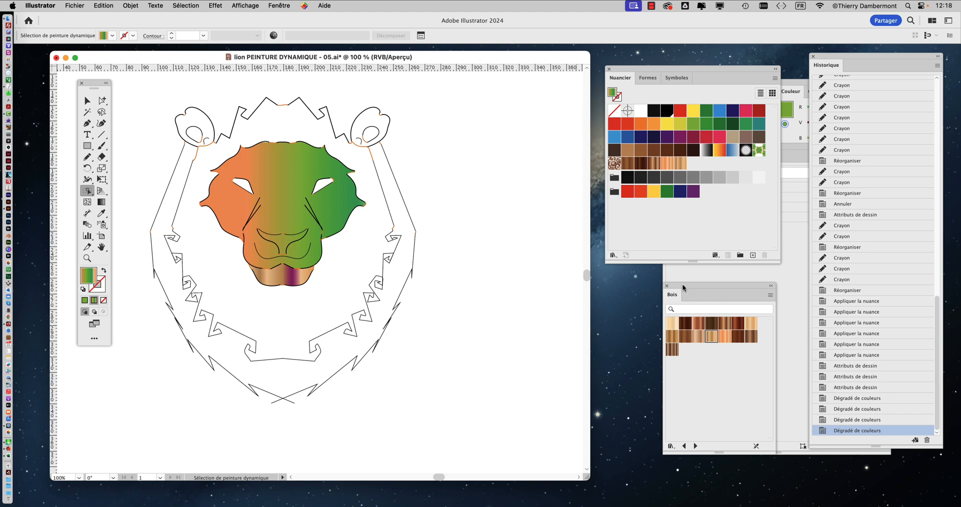
pyautogui.moveTo(683, 284); pyautogui.dragTo(411, 140)
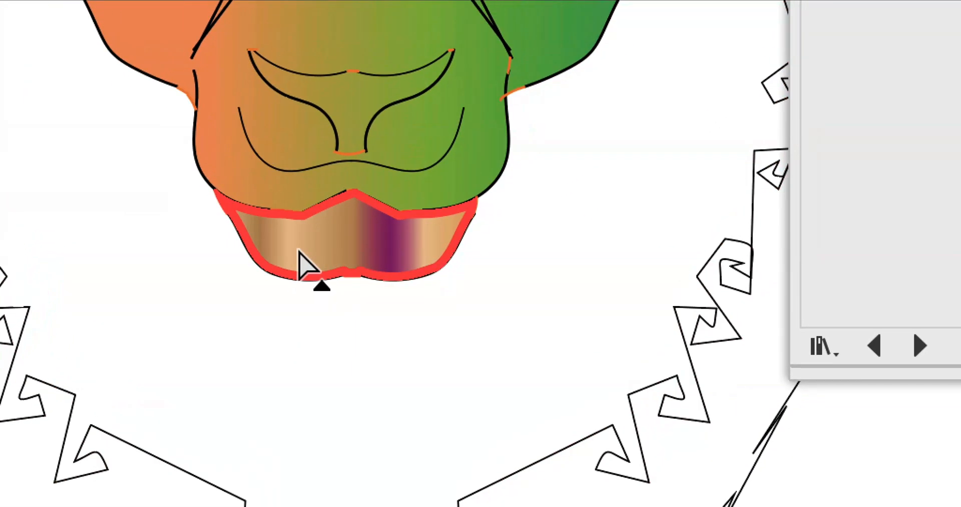
pyautogui.click(302, 249)
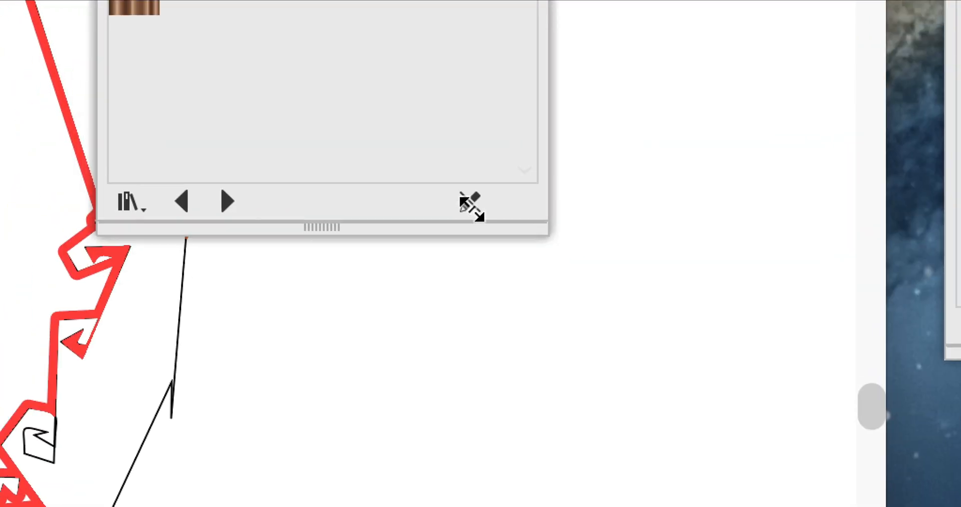
pyautogui.moveTo(472, 210); pyautogui.dragTo(443, 53)
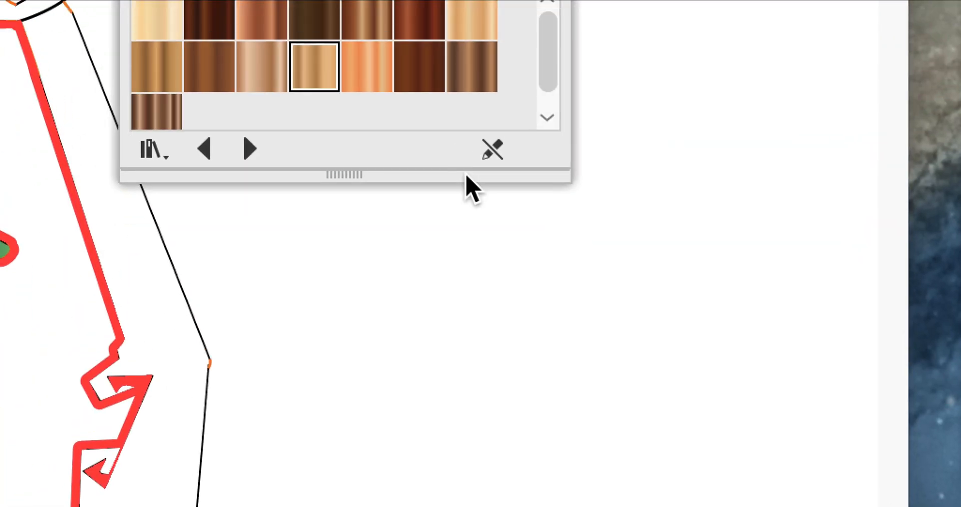
pyautogui.moveTo(538, 58); pyautogui.dragTo(540, 167)
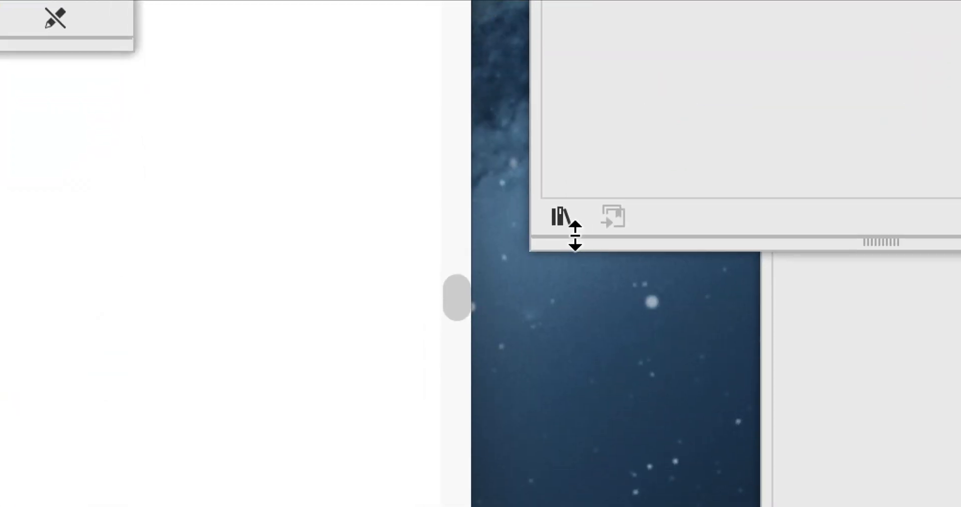
# Step: Switch the displayed swatch library from Bois to Ciel and fill the lion's chin with the Ciel 19 gradient
pyautogui.click(561, 217)
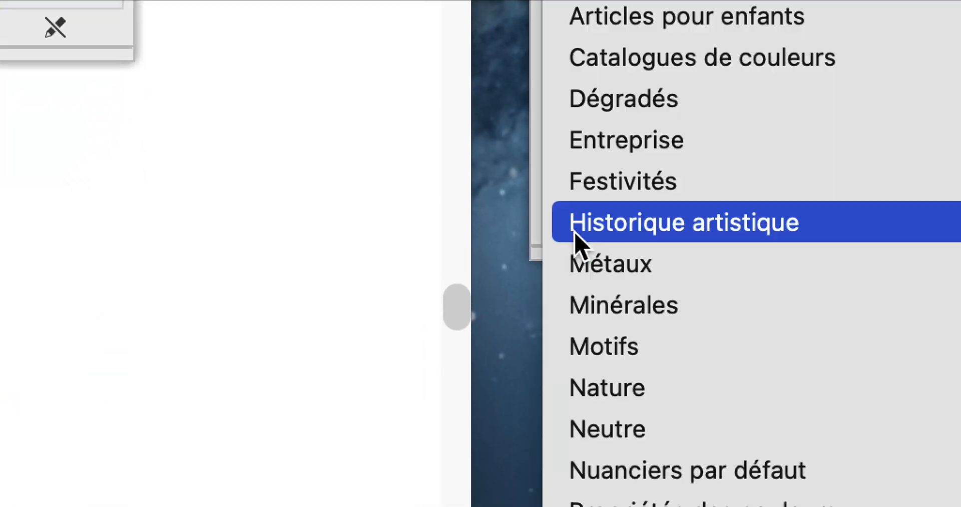
pyautogui.moveTo(854, 97)
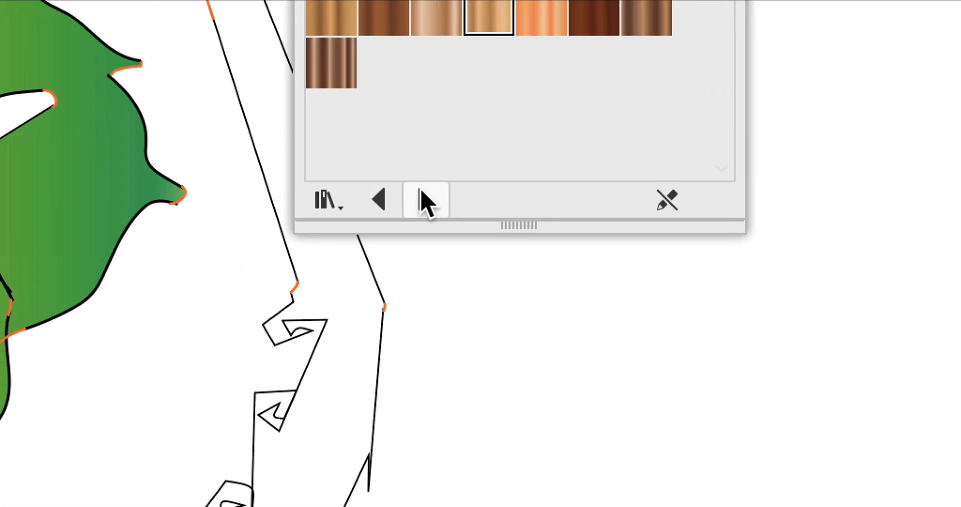
pyautogui.click(209, 160)
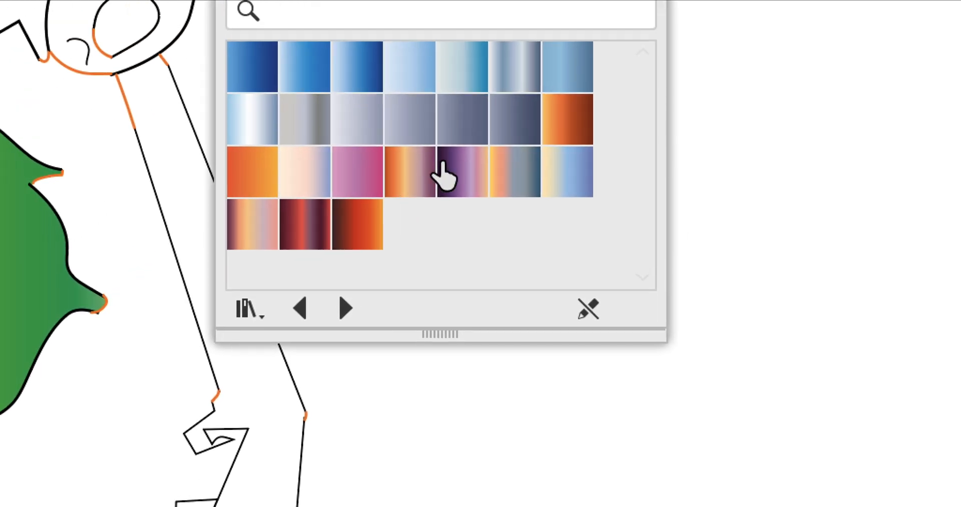
pyautogui.click(525, 44)
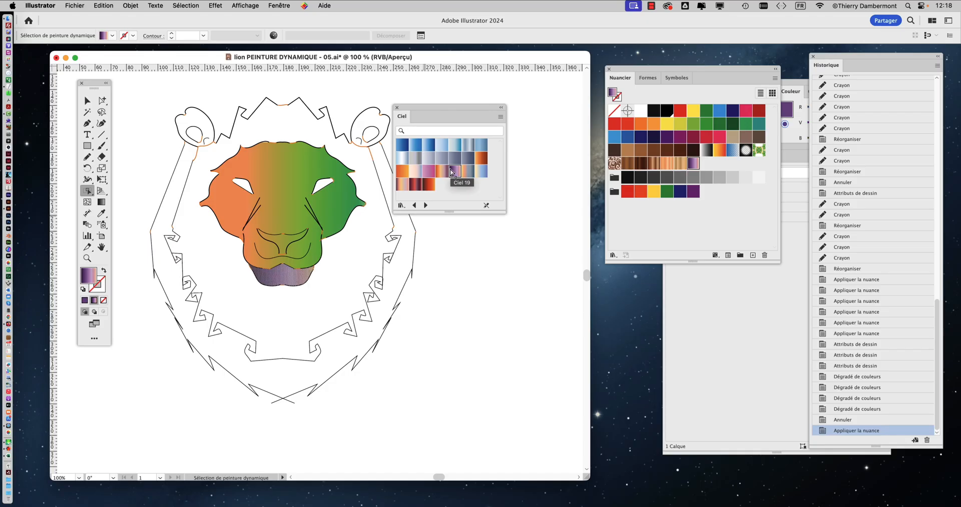
# Step: Select the lion's face, try the pink-purple Ciel gradient on it, and fill it with the pale yellow-to-blue one
pyautogui.click(302, 177)
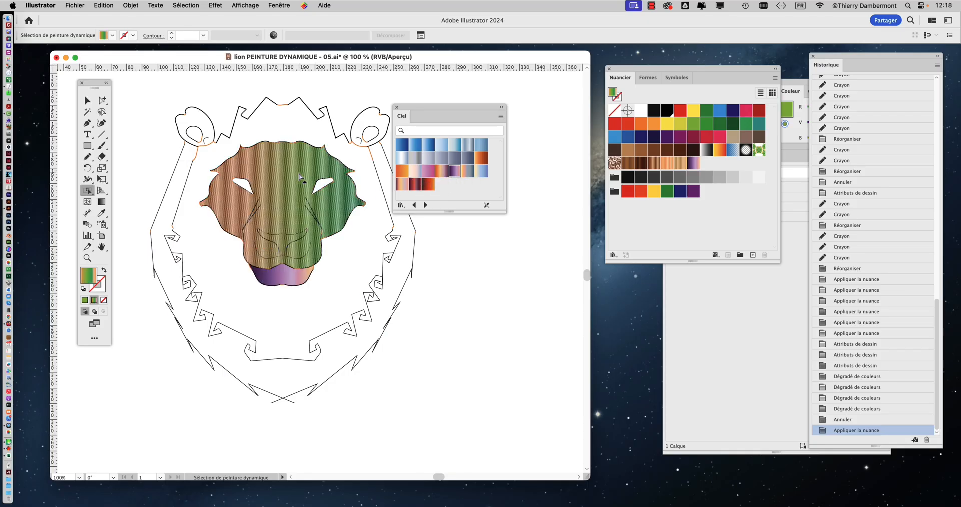
pyautogui.click(429, 172)
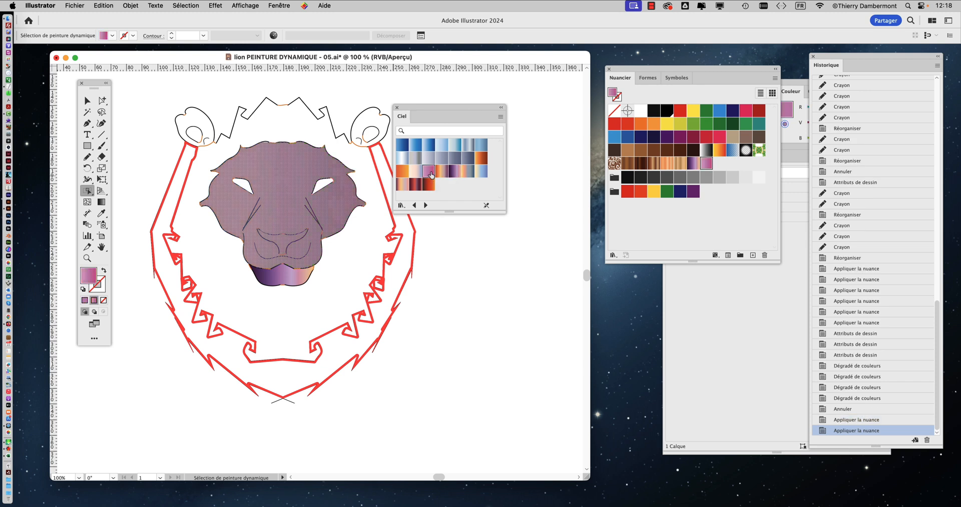
pyautogui.click(476, 172)
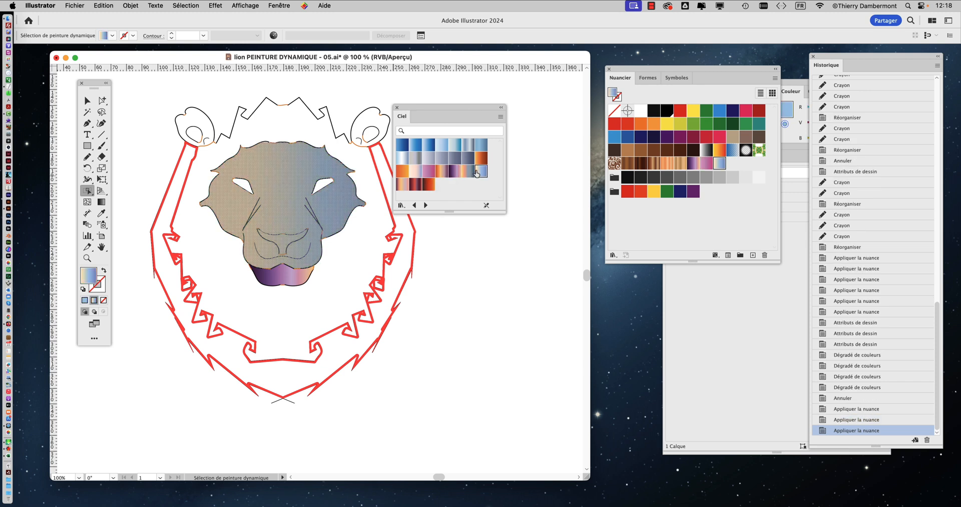
pyautogui.click(370, 100)
# Step: Refill the lion's chin with the pale pink-to-blue Ciel gradient and deselect it, keeping the Ciel library clear of the head
pyautogui.moveTo(424, 105); pyautogui.dragTo(489, 114)
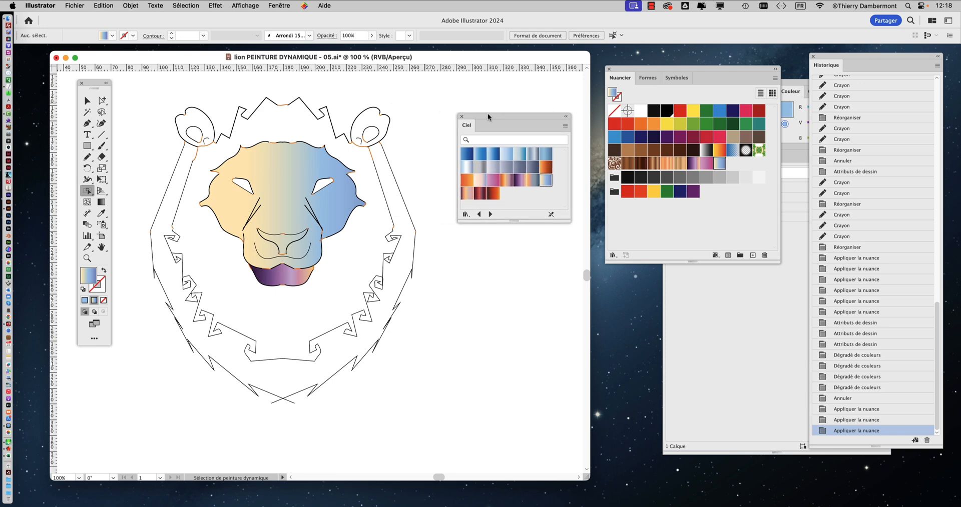
pyautogui.scroll(1, 282, 248)
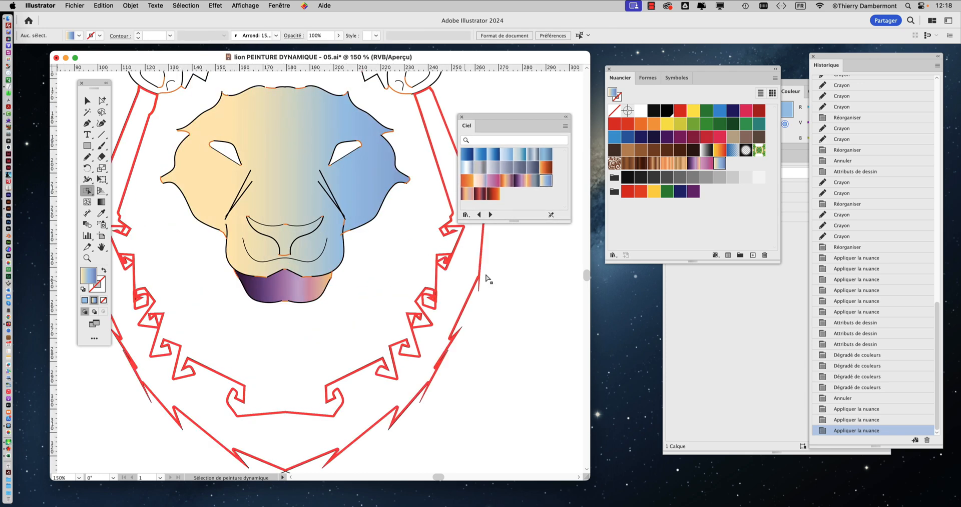
pyautogui.moveTo(491, 117); pyautogui.dragTo(508, 112)
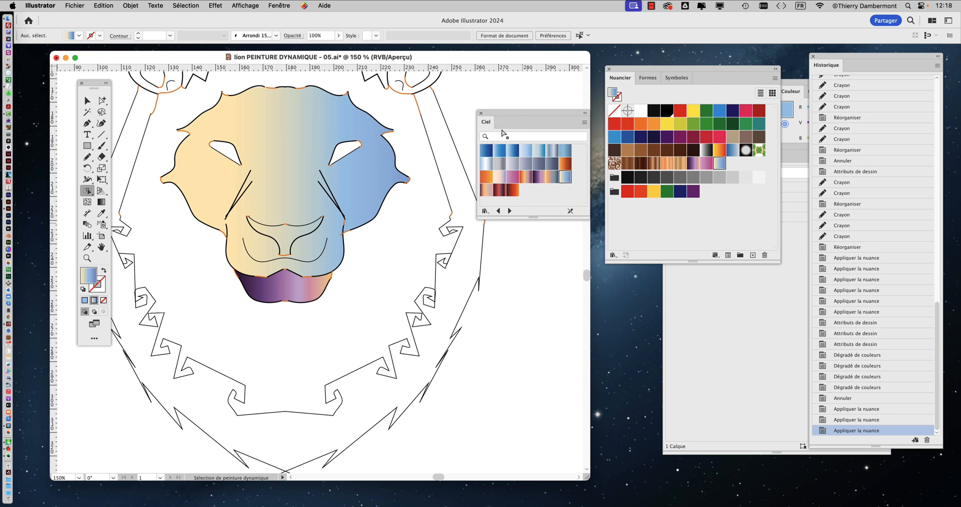
pyautogui.click(306, 286)
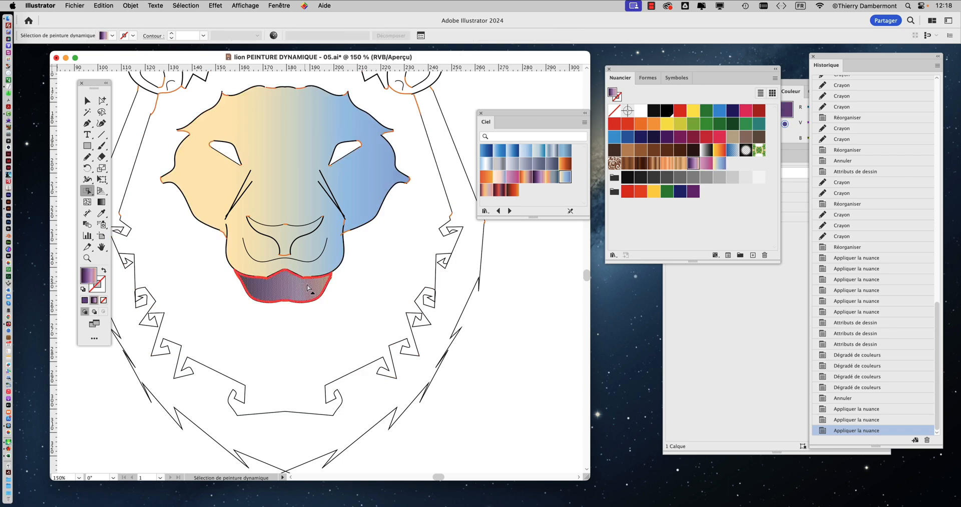
pyautogui.click(499, 184)
pyautogui.click(521, 300)
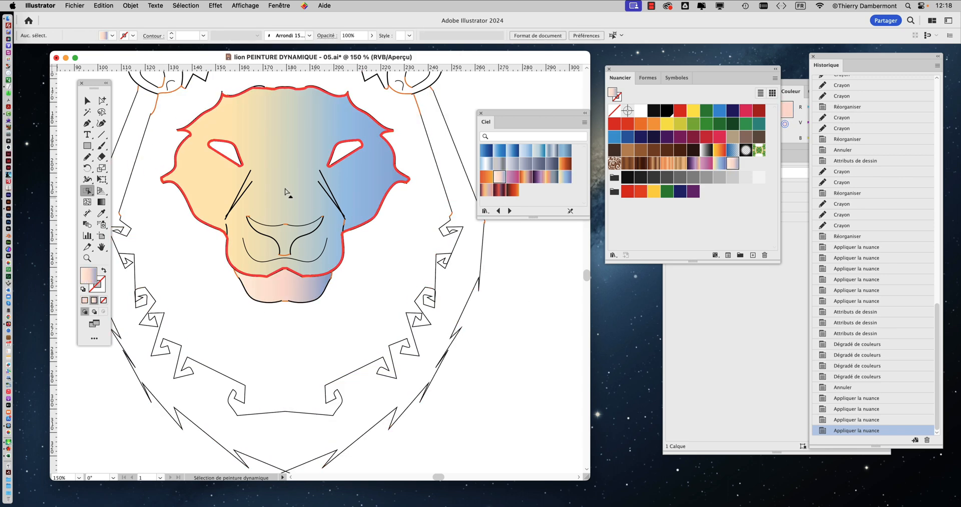
# Step: Save the document under the new name lion PEINTURE DYNAMIQUE - 06.ai, in Adobe Illustrator format
pyautogui.click(75, 5)
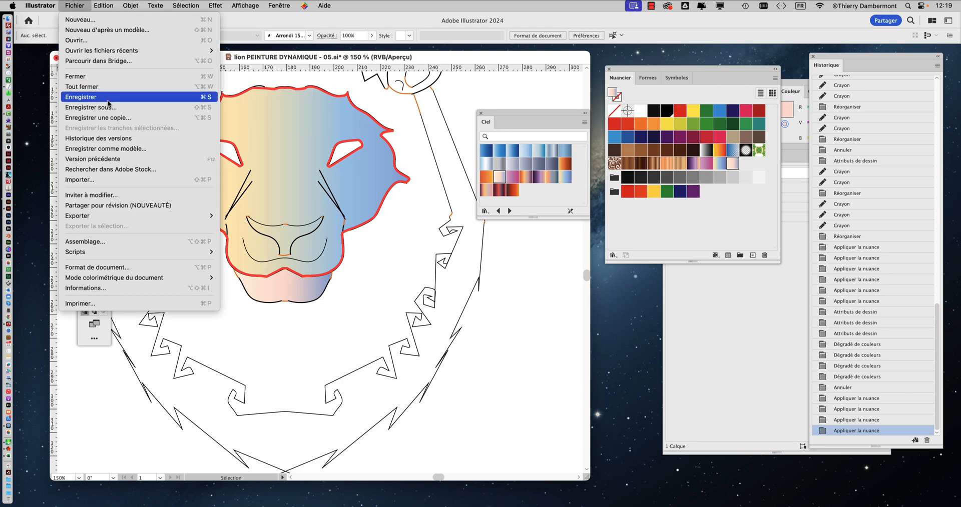
pyautogui.click(119, 106)
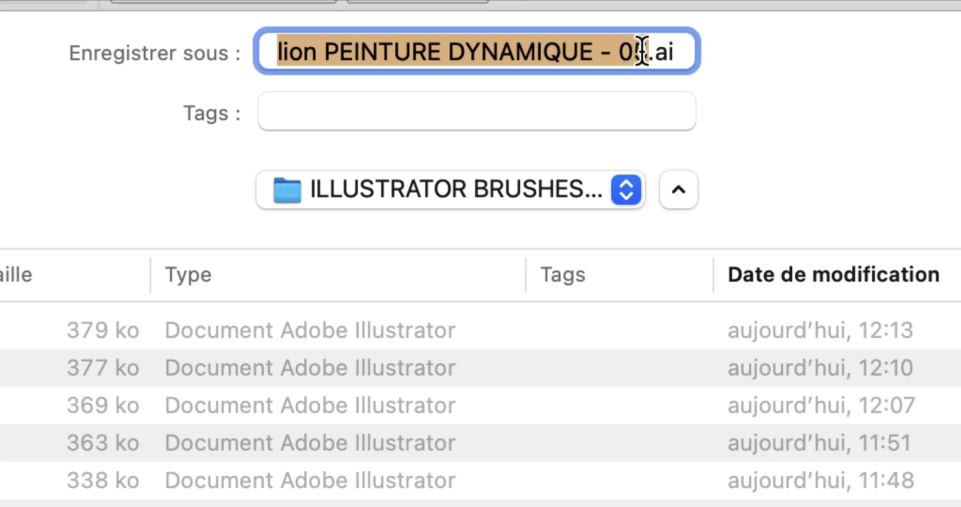
pyautogui.click(642, 51)
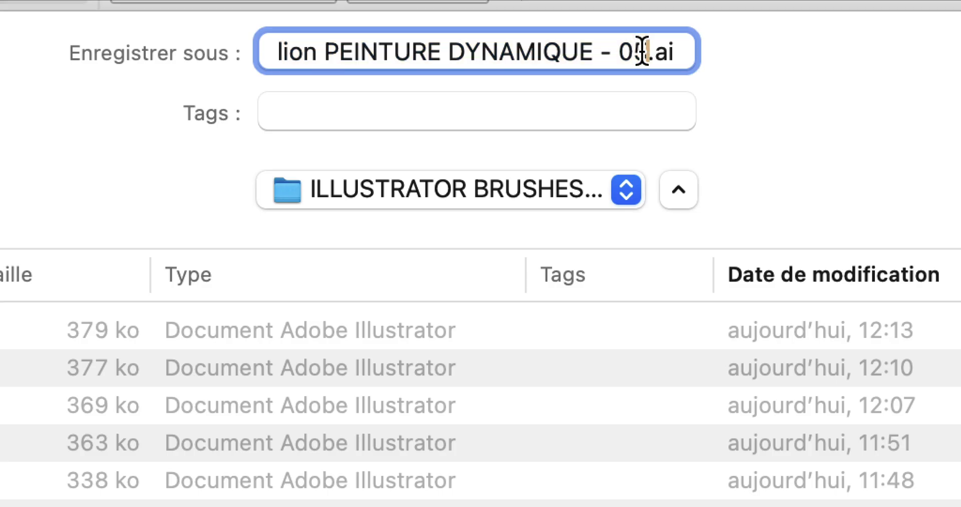
pyautogui.moveTo(642, 52); pyautogui.dragTo(638, 52)
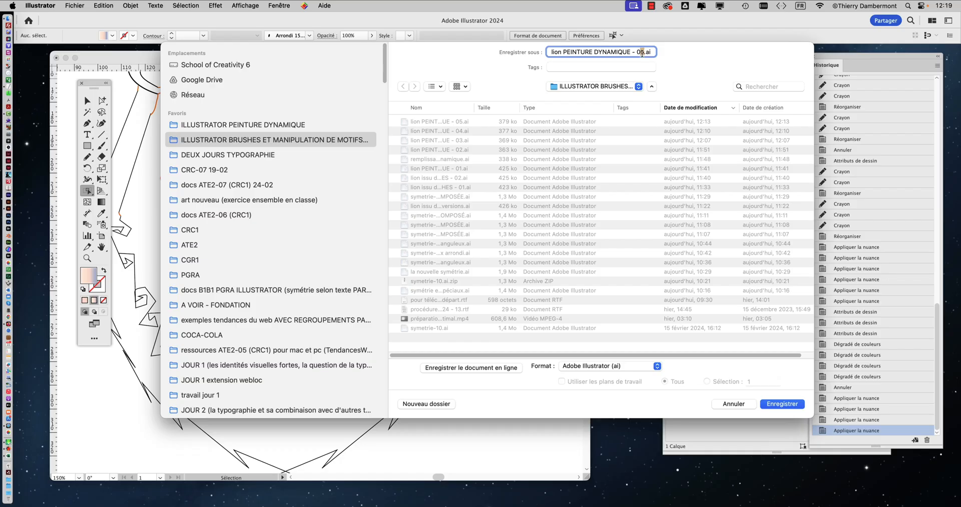
pyautogui.click(772, 404)
pyautogui.press('Return')
# Step: Select the inner mane area around the lion's face and open the Héritage décoratif pattern swatch library
pyautogui.click(372, 283)
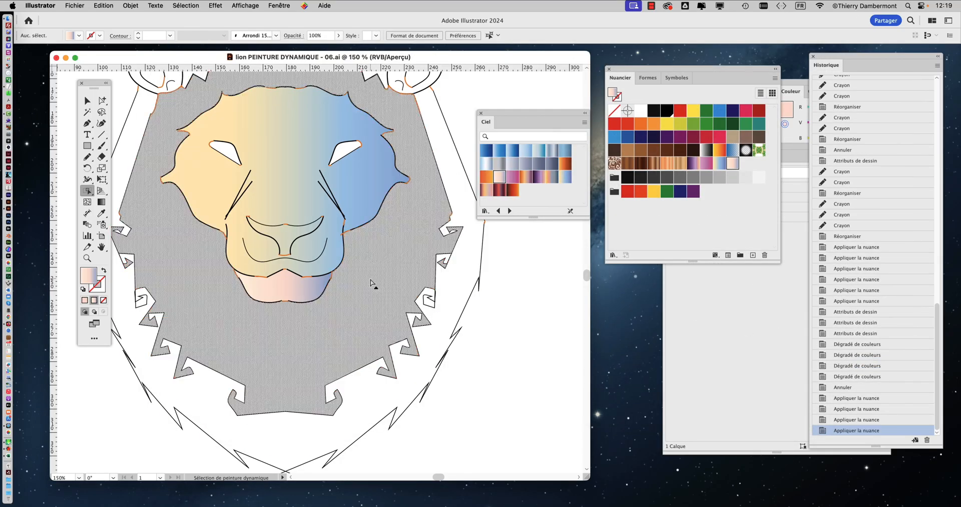
pyautogui.scroll(-1, 371, 278)
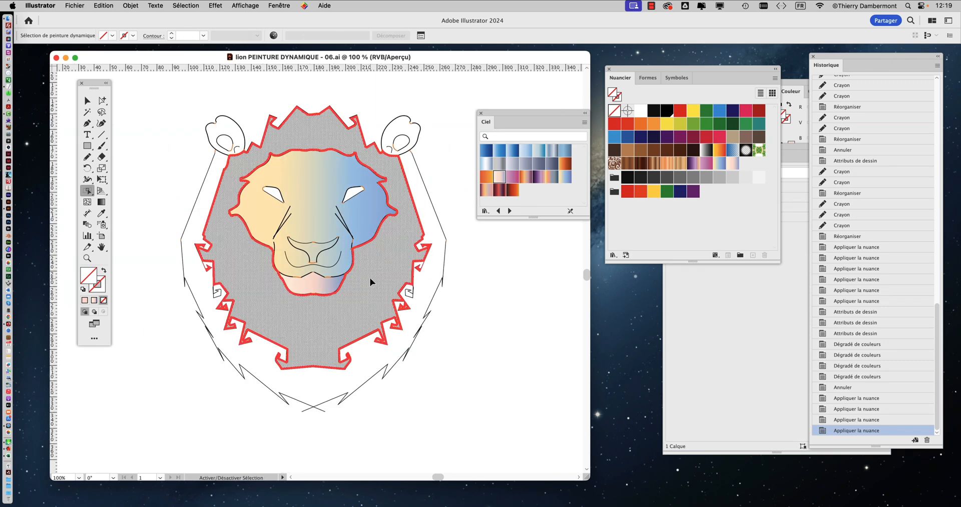
pyautogui.moveTo(616, 71); pyautogui.dragTo(608, 59)
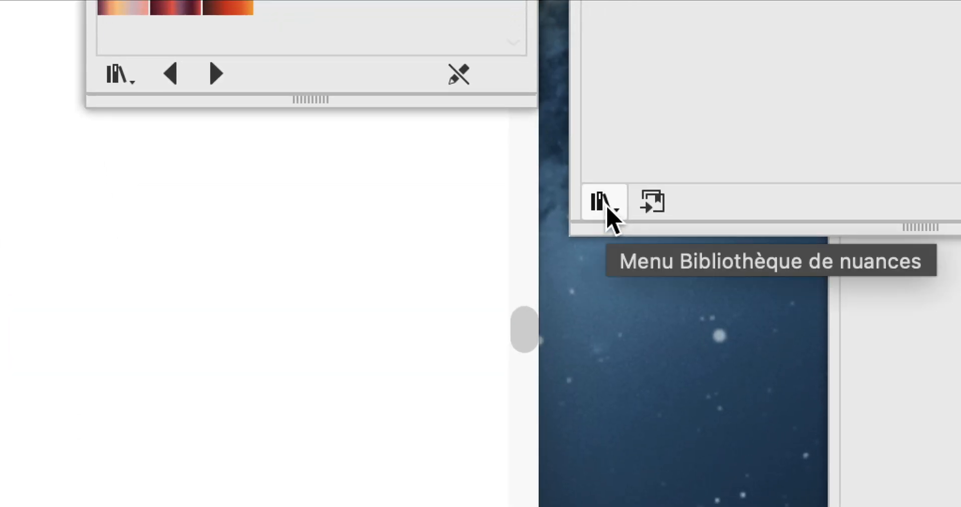
pyautogui.click(607, 207)
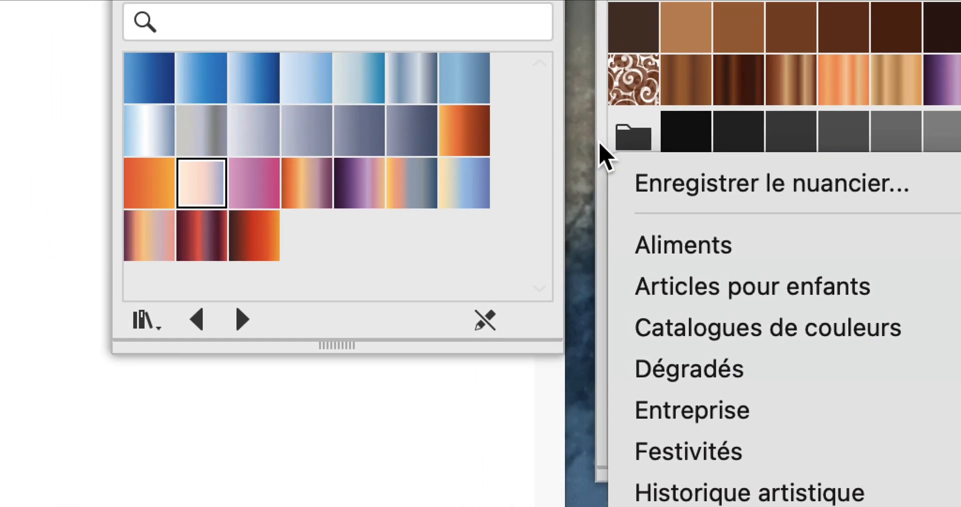
pyautogui.click(599, 143)
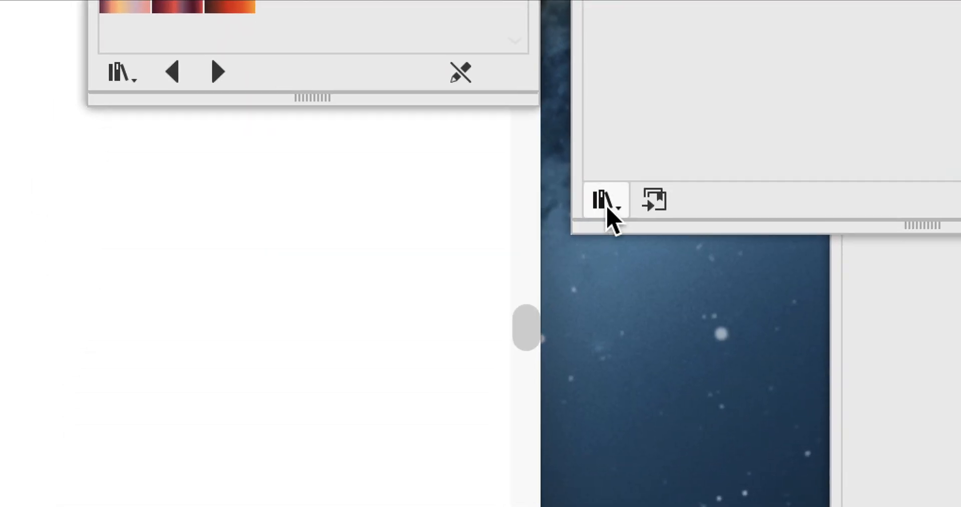
pyautogui.click(606, 204)
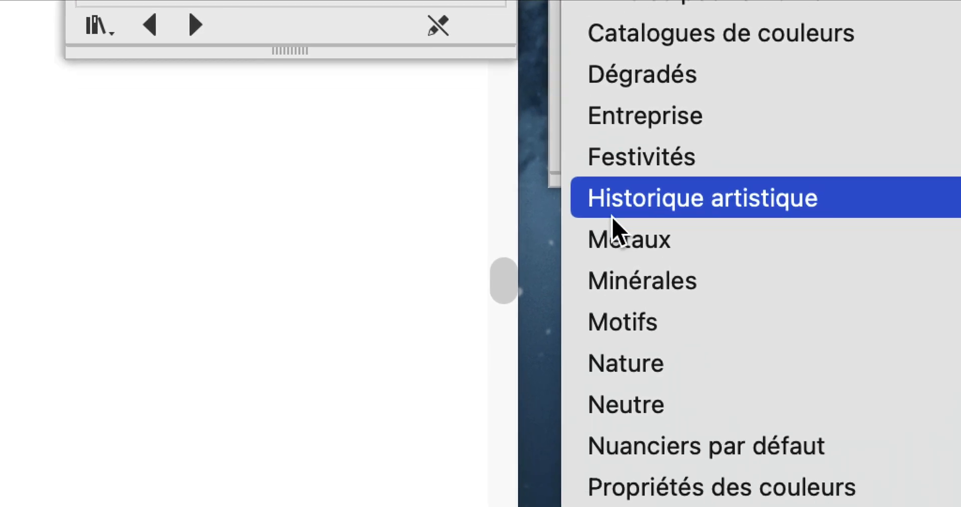
pyautogui.moveTo(650, 348)
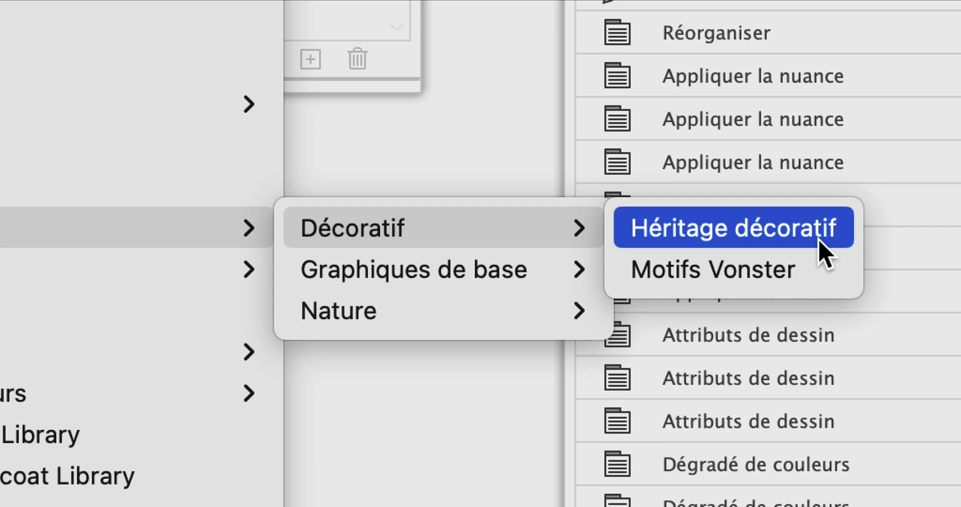
pyautogui.click(820, 240)
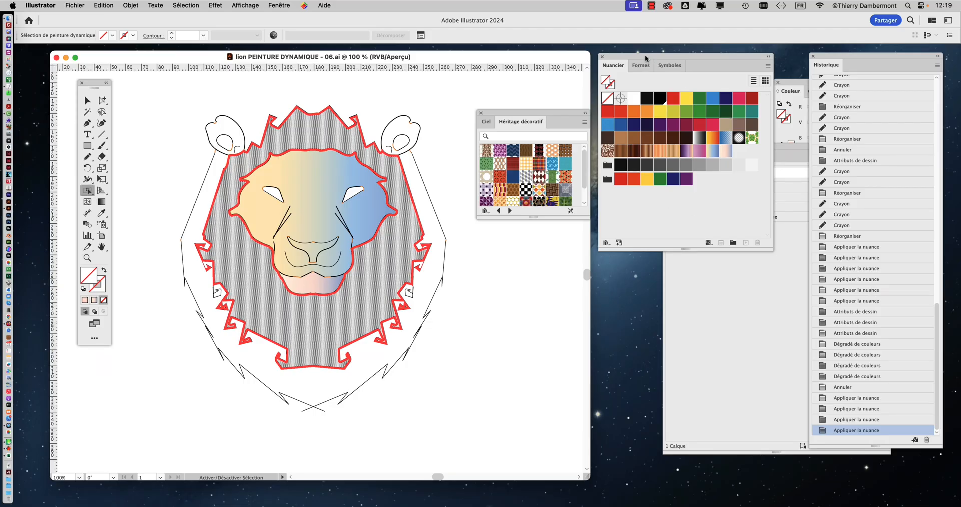
# Step: Enlarge the Héritage décoratif library to fit all its patterns in large thumbnails, with the Nuancier panel moved aside
pyautogui.moveTo(645, 58); pyautogui.dragTo(720, 58)
pyautogui.moveTo(584, 220); pyautogui.dragTo(606, 345)
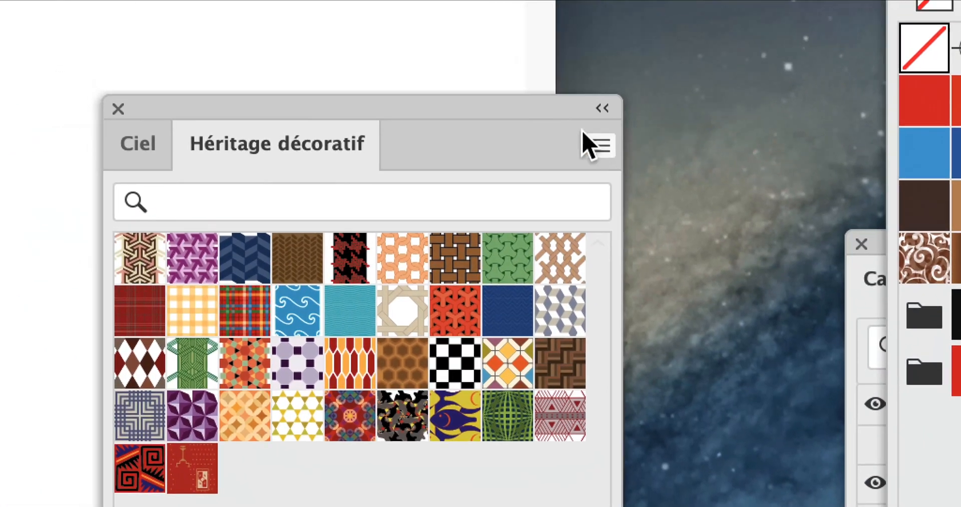
pyautogui.click(600, 122)
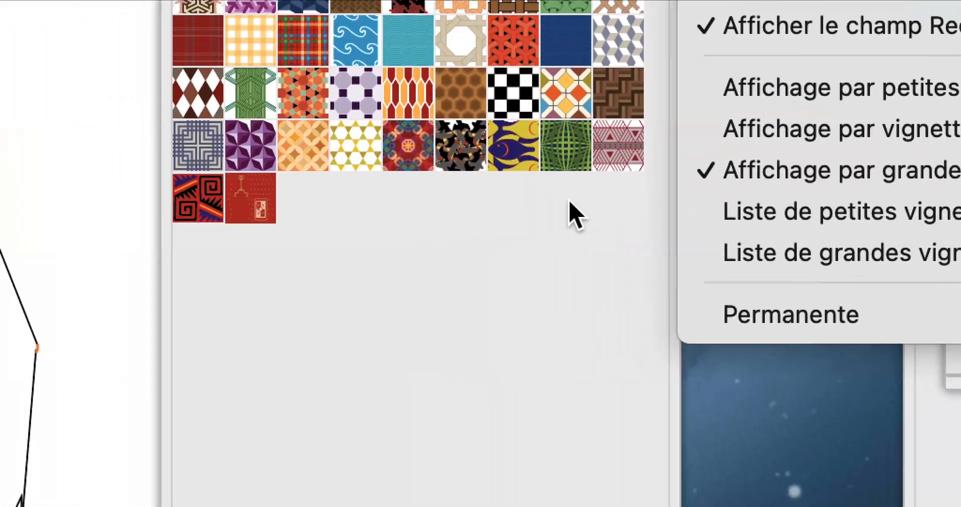
pyautogui.click(575, 215)
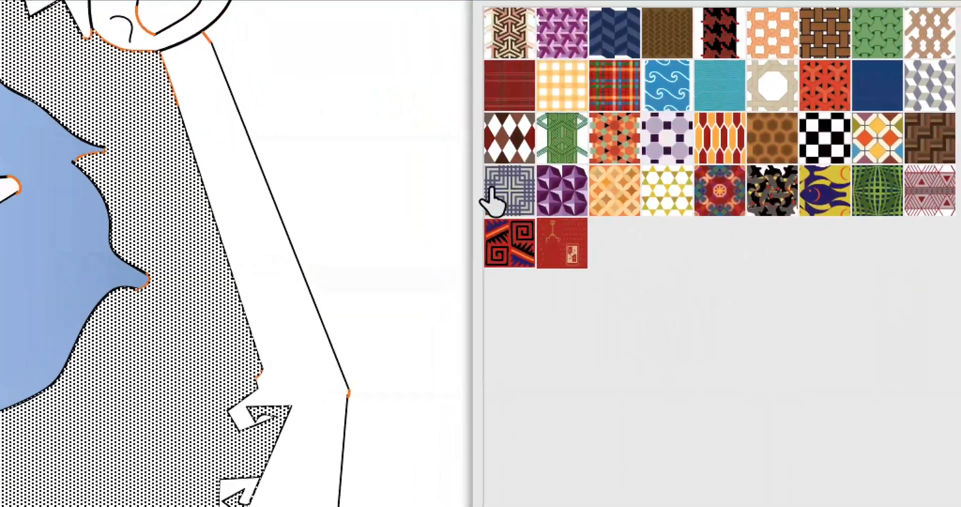
# Step: Try the brown diamond pattern on the inner mane, and fill it with the Couleur Mexico pattern
pyautogui.click(195, 106)
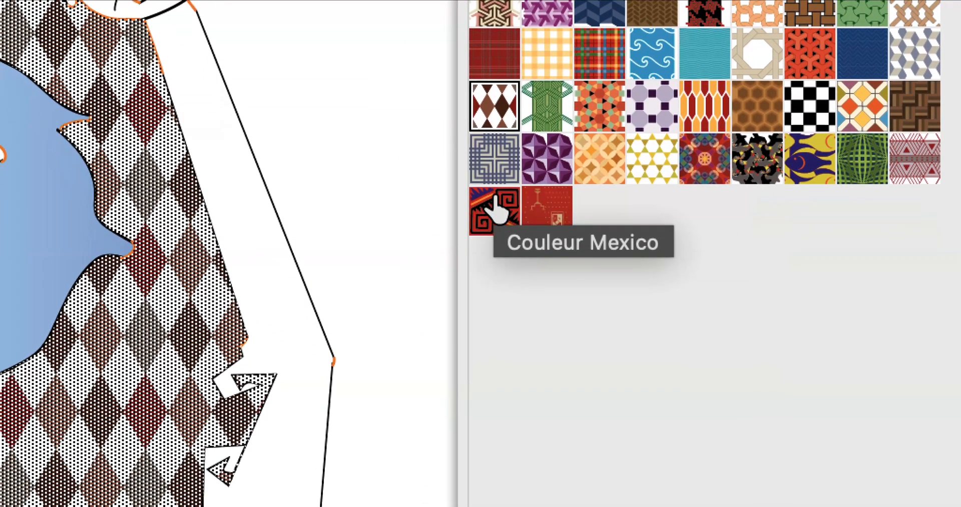
pyautogui.click(490, 230)
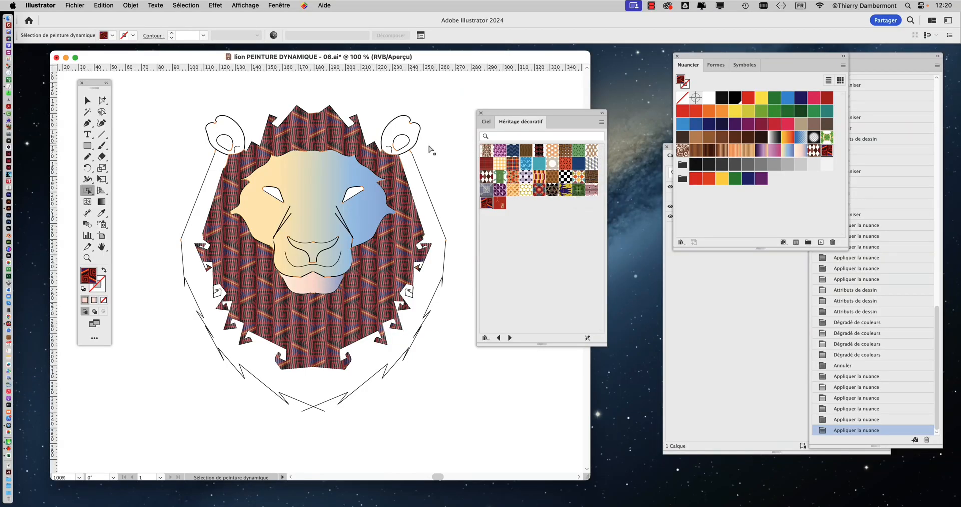
# Step: Try the blue wave, Couleur Hexagone persan and green interlaced-line patterns from the Héritage décoratif library on the outer mane
pyautogui.click(414, 180)
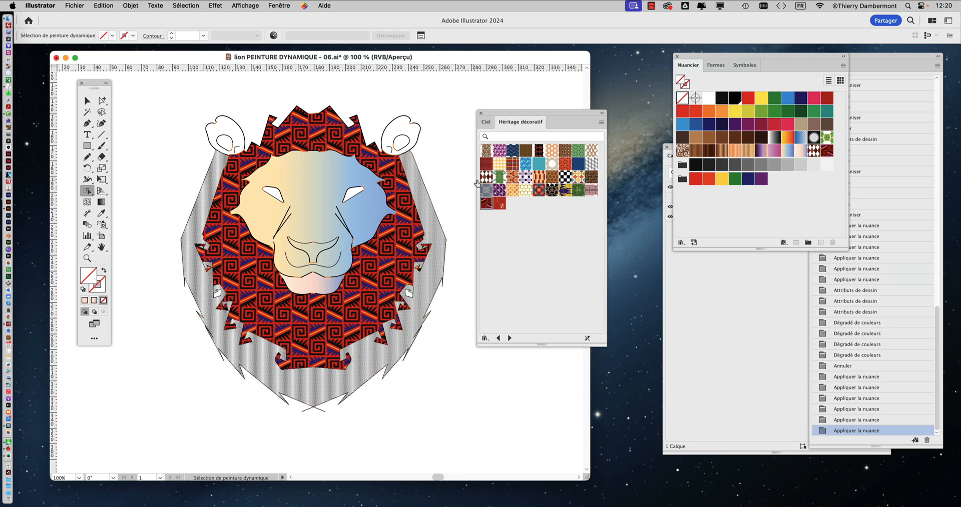
pyautogui.click(525, 166)
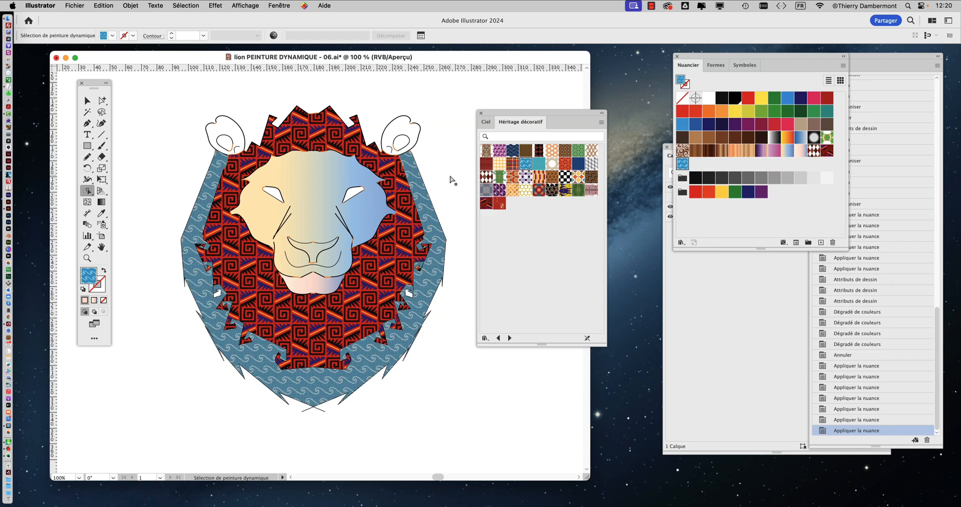
pyautogui.click(514, 176)
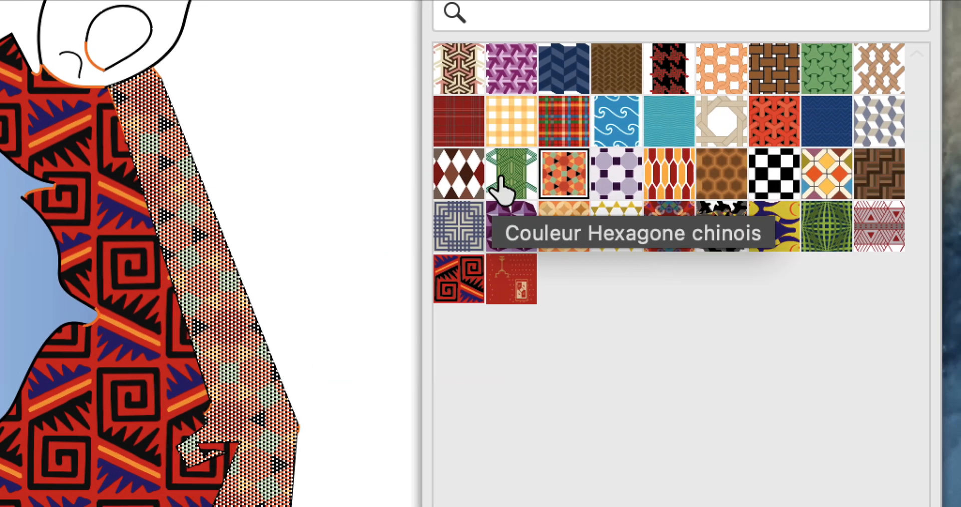
pyautogui.click(499, 177)
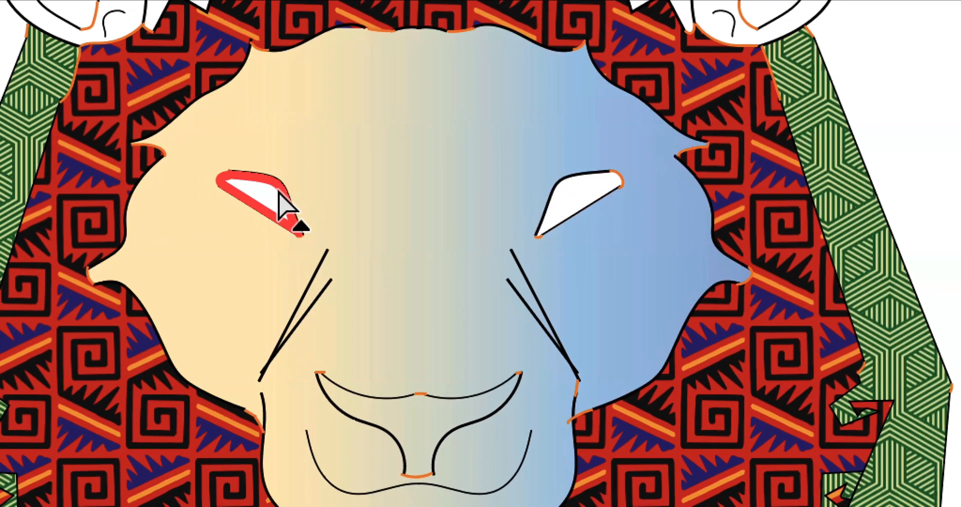
# Step: Fill both of the lion's eyes with the blue wave pattern from the Héritage décoratif library
pyautogui.click(278, 193)
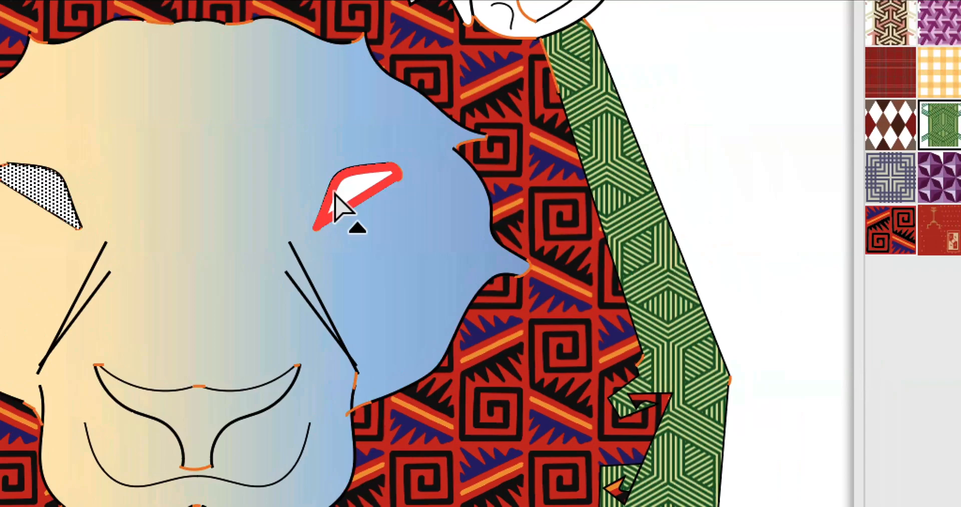
pyautogui.click(571, 205)
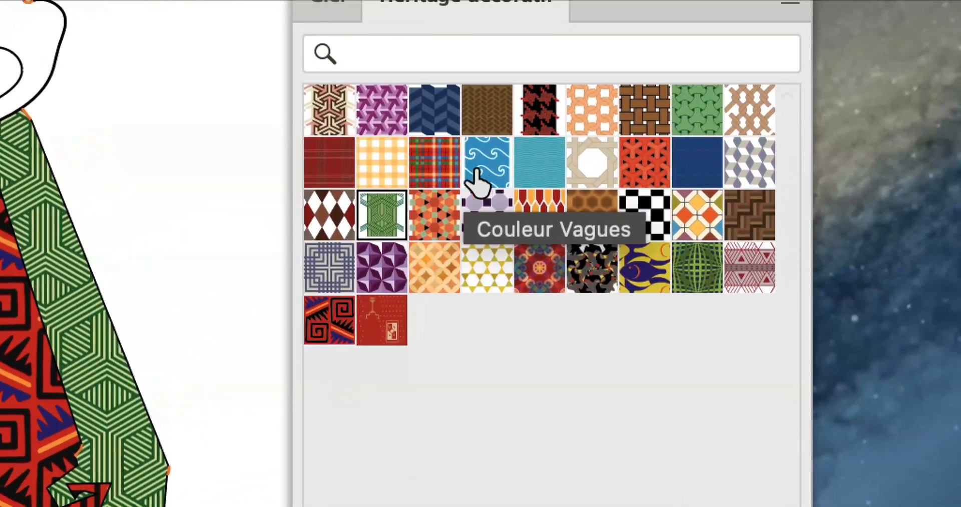
pyautogui.click(545, 135)
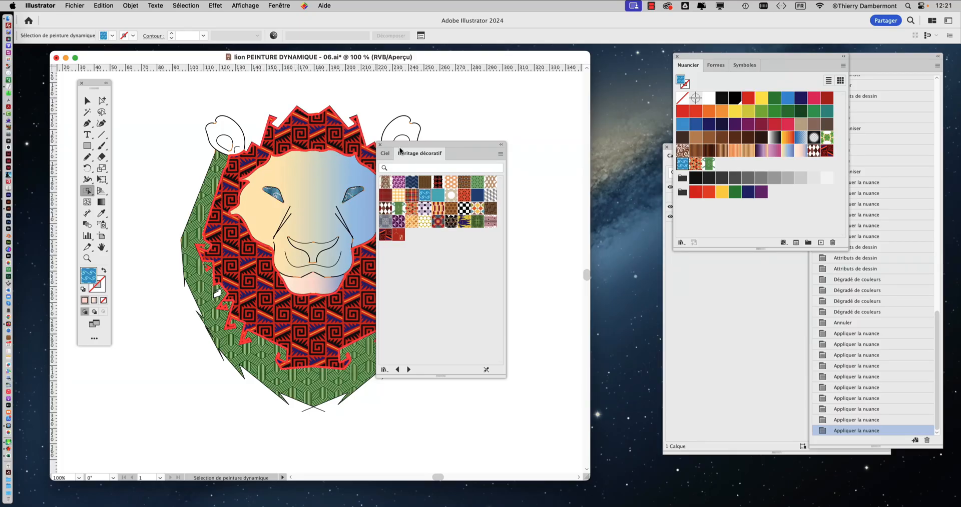
# Step: Fill both ears with the light beige-brown document swatch, leaving their inner white areas unselected
pyautogui.moveTo(400, 150); pyautogui.dragTo(491, 147)
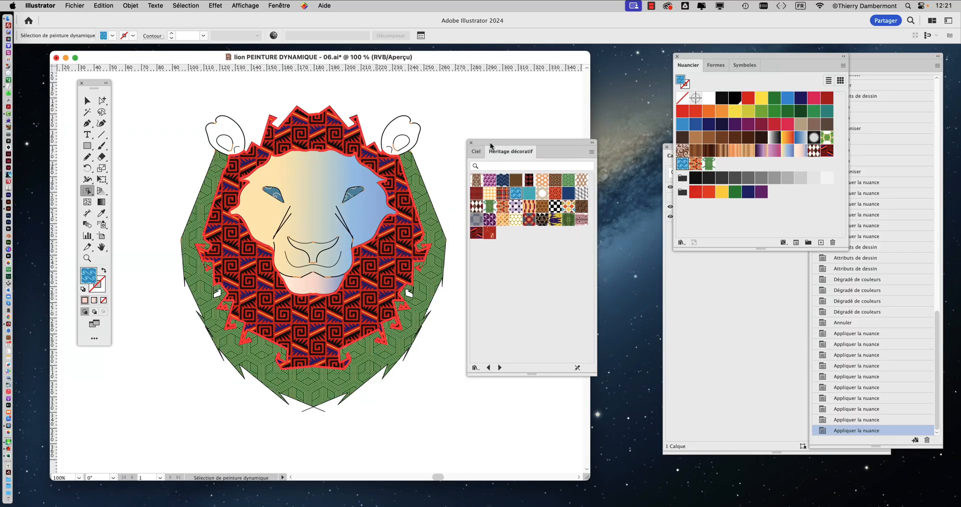
pyautogui.click(403, 132)
pyautogui.keyDown('shift'); pyautogui.click(233, 134); pyautogui.keyUp('shift')
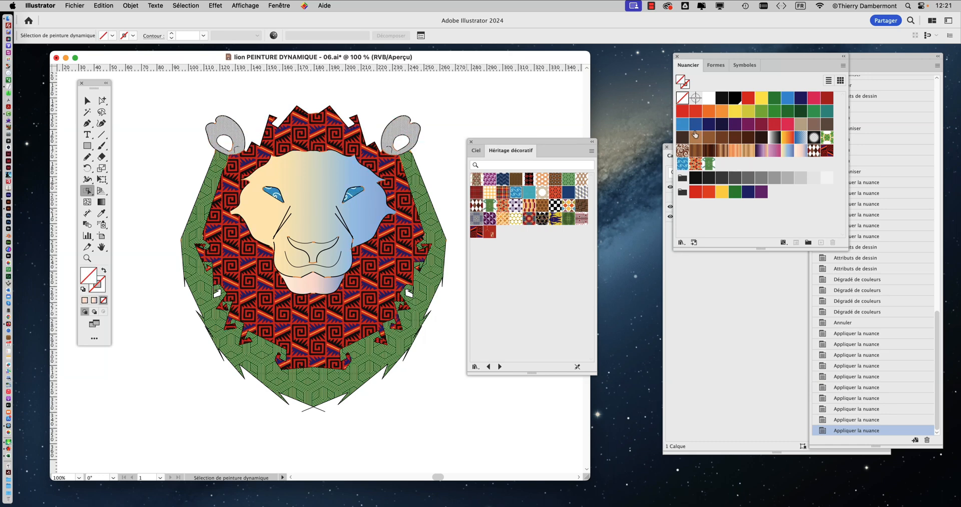
pyautogui.click(799, 126)
pyautogui.click(520, 127)
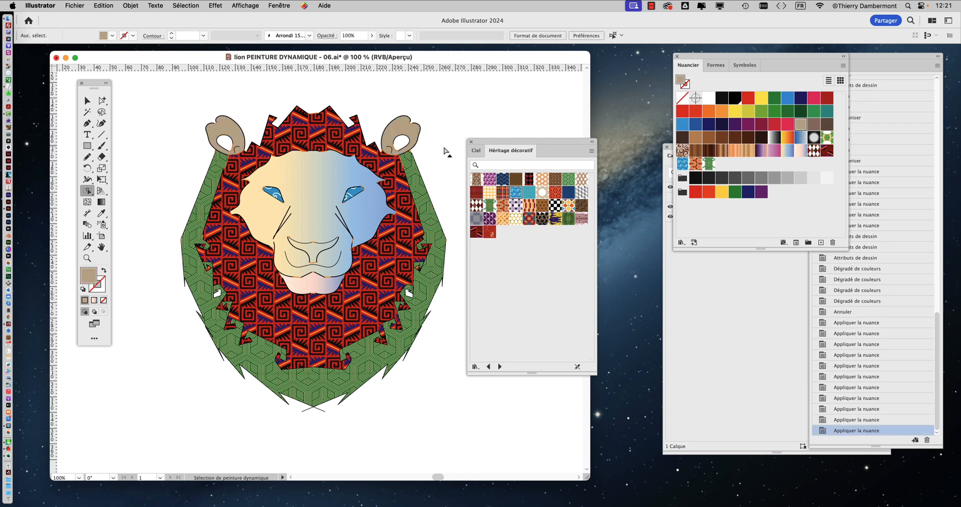
# Step: Fill the inner mane with the red and orange elongated hexagon pattern from the Héritage décoratif library
pyautogui.click(341, 141)
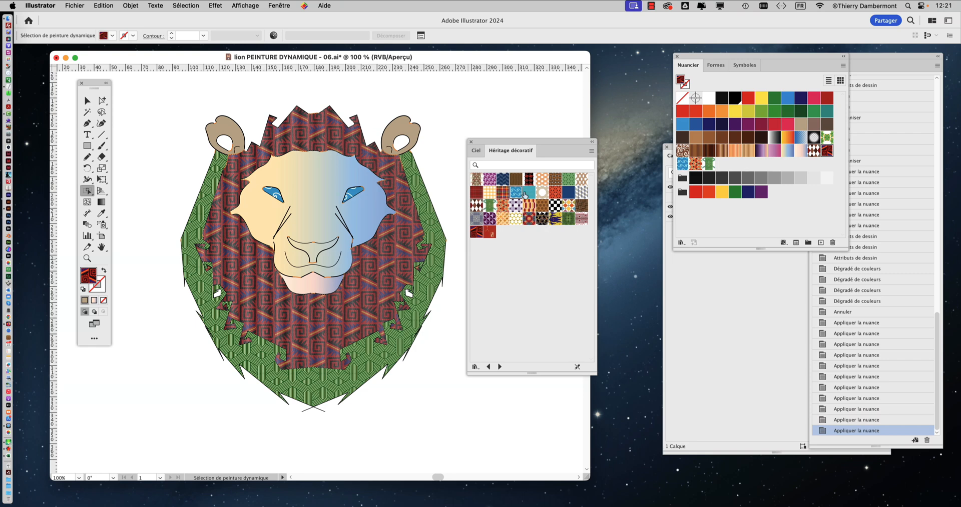
pyautogui.press('super+shift+a')
pyautogui.moveTo(501, 143); pyautogui.dragTo(503, 141)
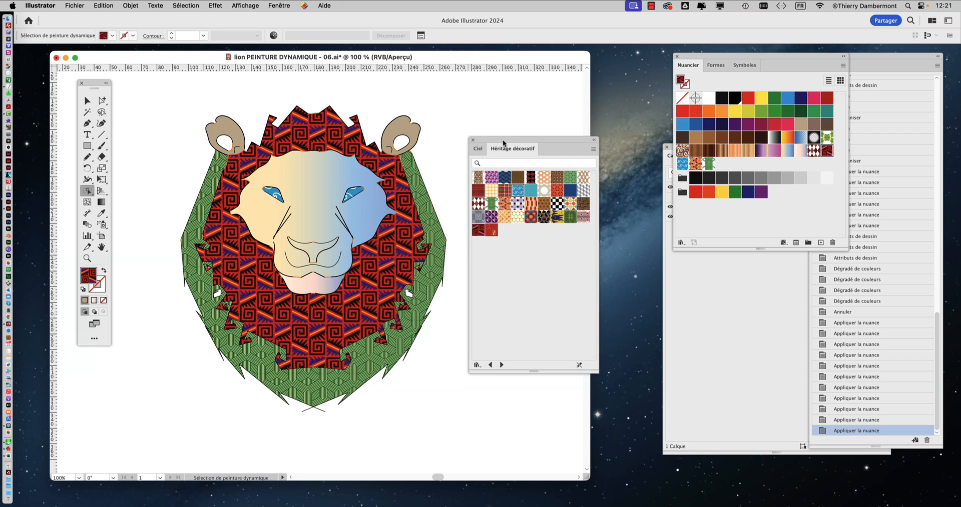
pyautogui.press('super+plus')
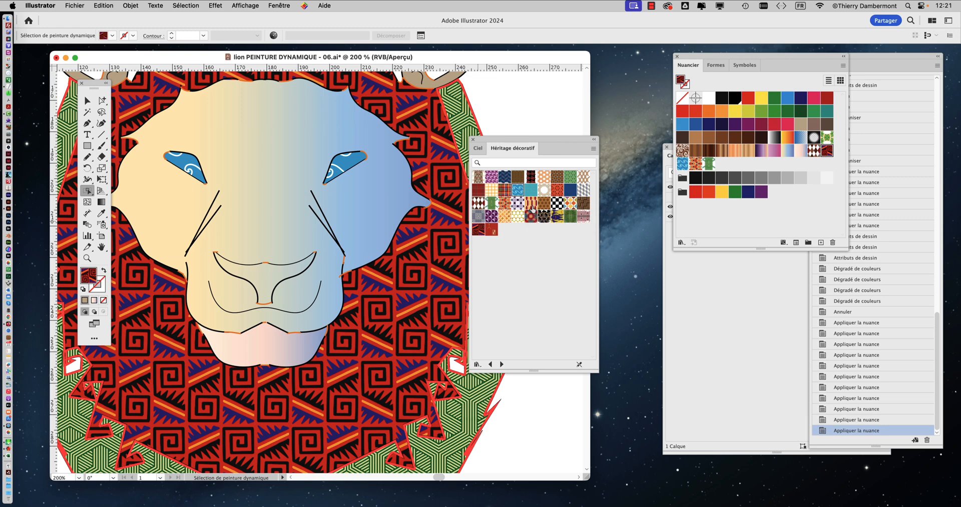
pyautogui.click(531, 203)
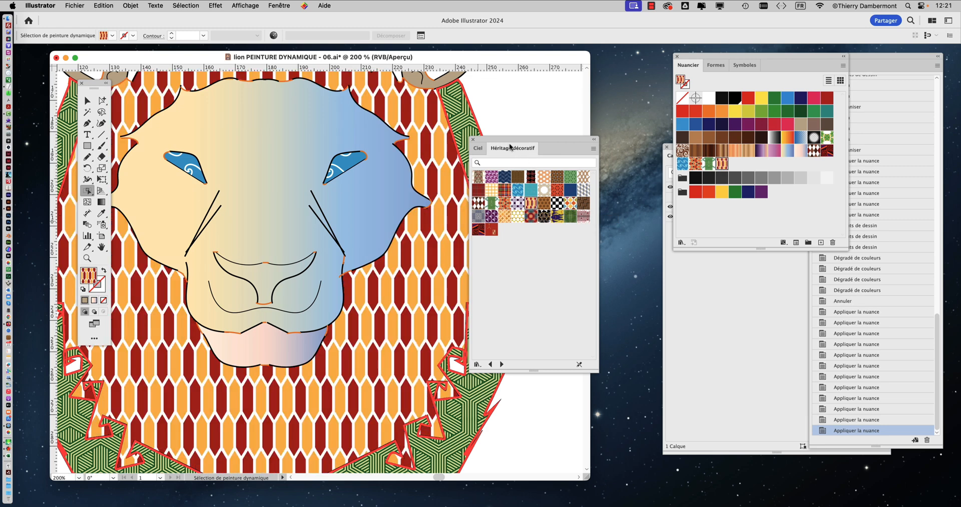
# Step: Fill the outer mane with the dark blue zigzag pattern from the Héritage décoratif library
pyautogui.moveTo(510, 147); pyautogui.dragTo(557, 143)
pyautogui.click(493, 314)
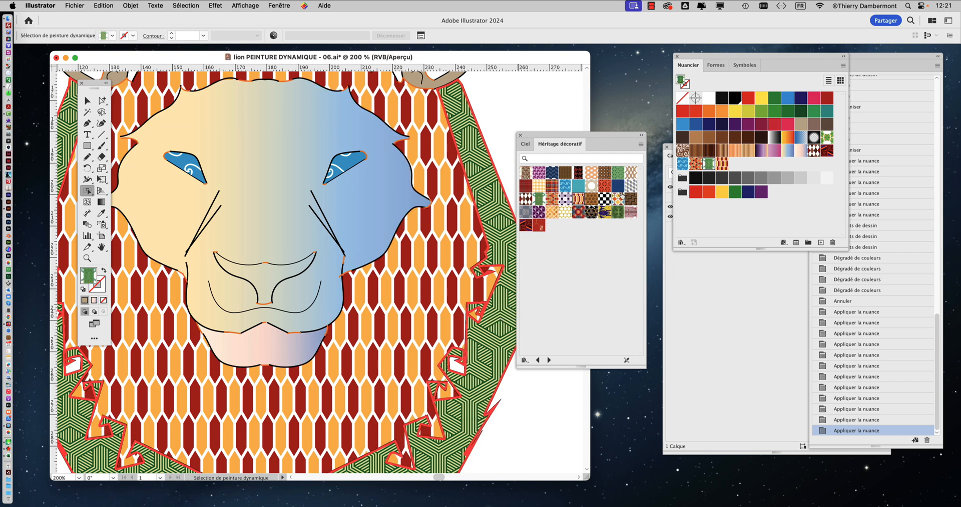
pyautogui.click(617, 186)
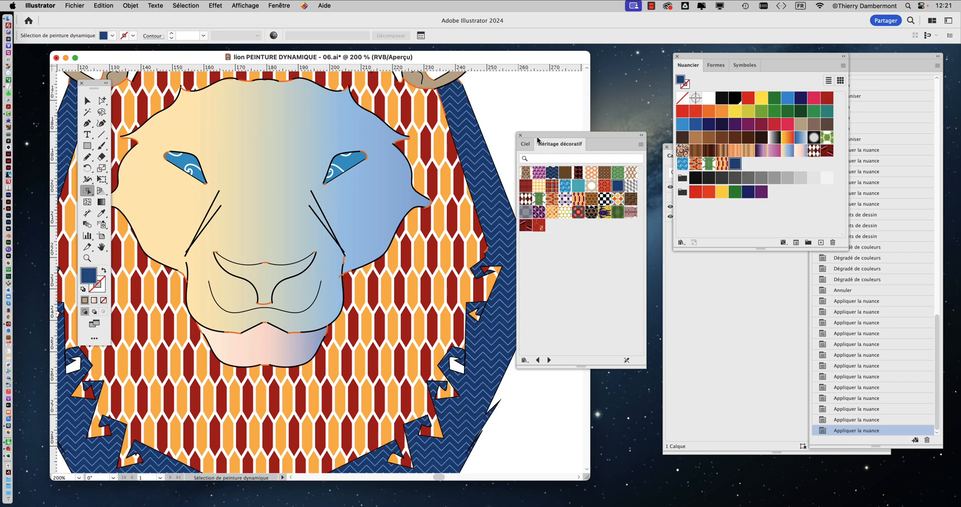
# Step: Try the black-and-white checkerboard and the grey cube patterns from the Héritage décoratif library on the outer mane
pyautogui.moveTo(537, 142); pyautogui.dragTo(586, 140)
pyautogui.click(542, 165)
pyautogui.press('super+minus')
pyautogui.press('super+minus')
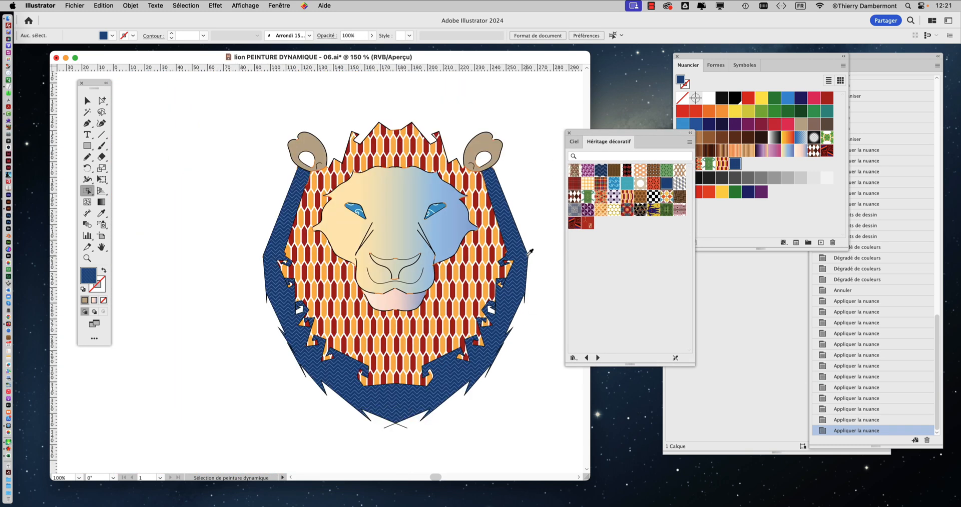
pyautogui.click(654, 197)
pyautogui.click(522, 270)
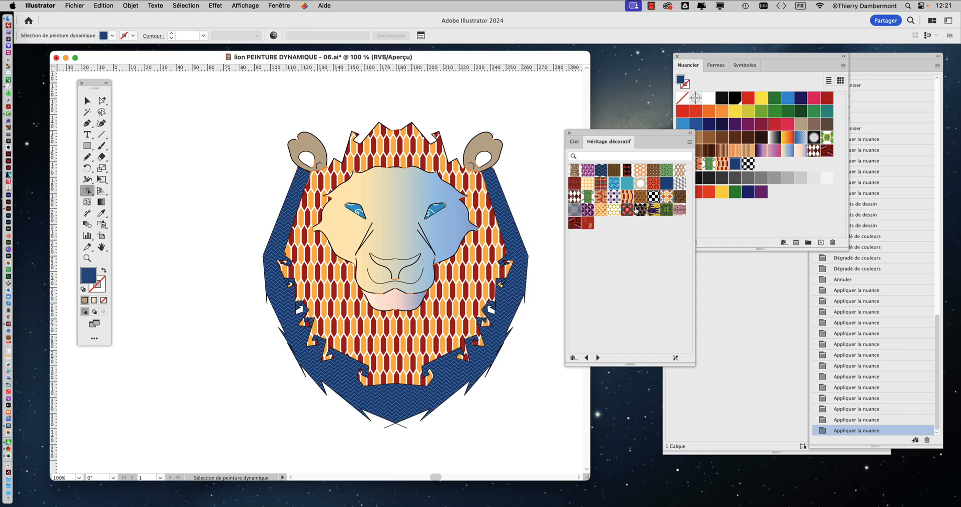
pyautogui.click(653, 197)
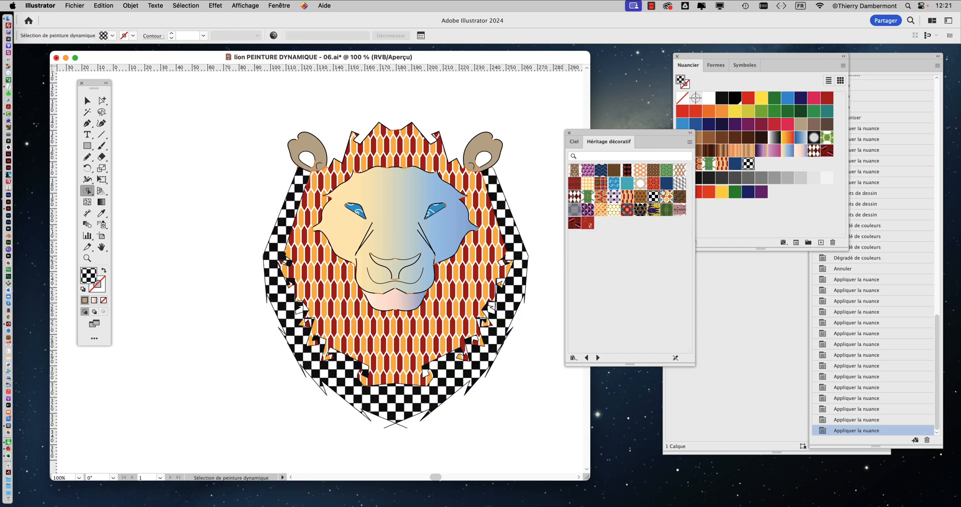
pyautogui.click(677, 185)
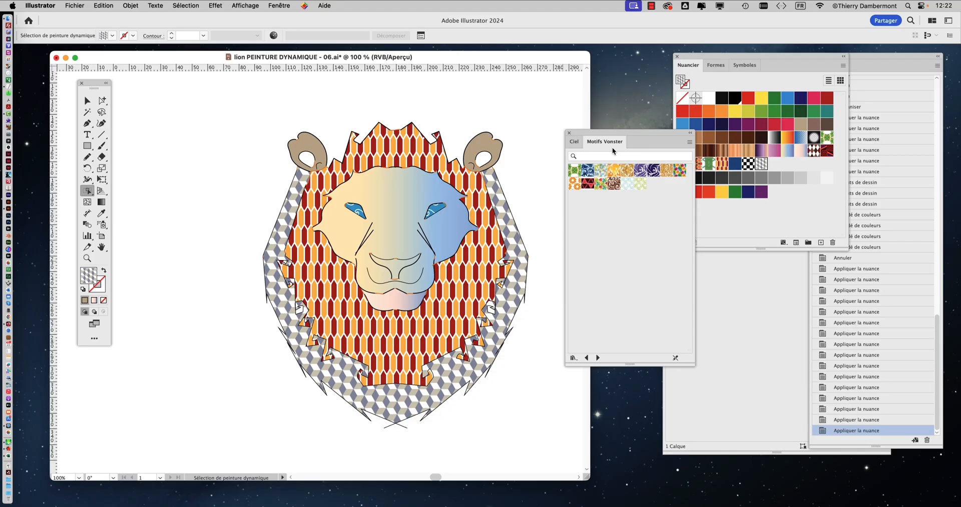
# Step: Shrink the Motifs Vonster library to a compact size and place it clear of the Nuancier panel
pyautogui.moveTo(693, 370); pyautogui.dragTo(678, 243)
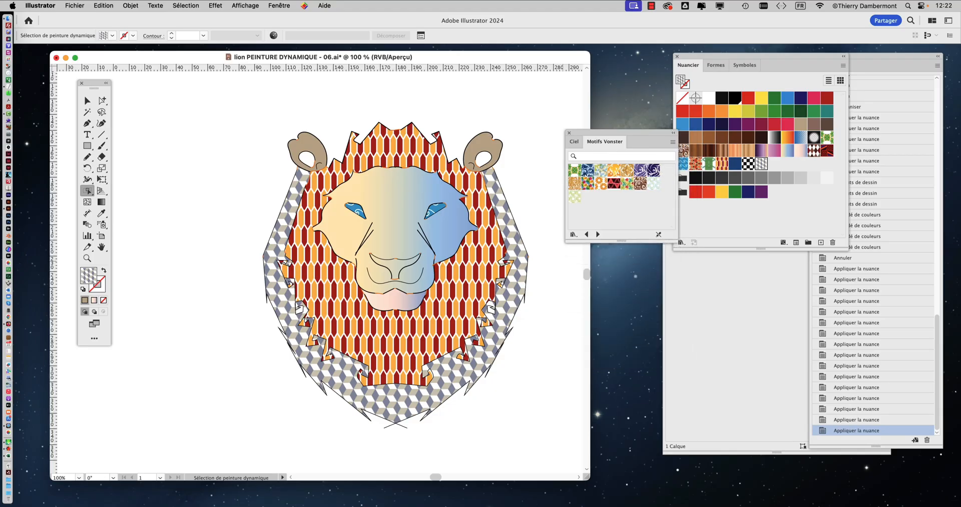
pyautogui.moveTo(603, 140); pyautogui.dragTo(578, 119)
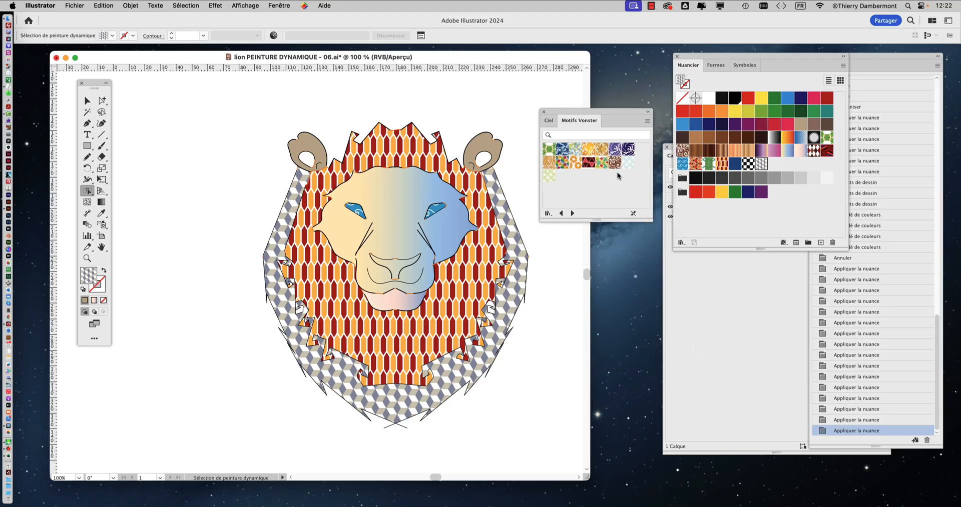
pyautogui.moveTo(647, 218); pyautogui.dragTo(657, 269)
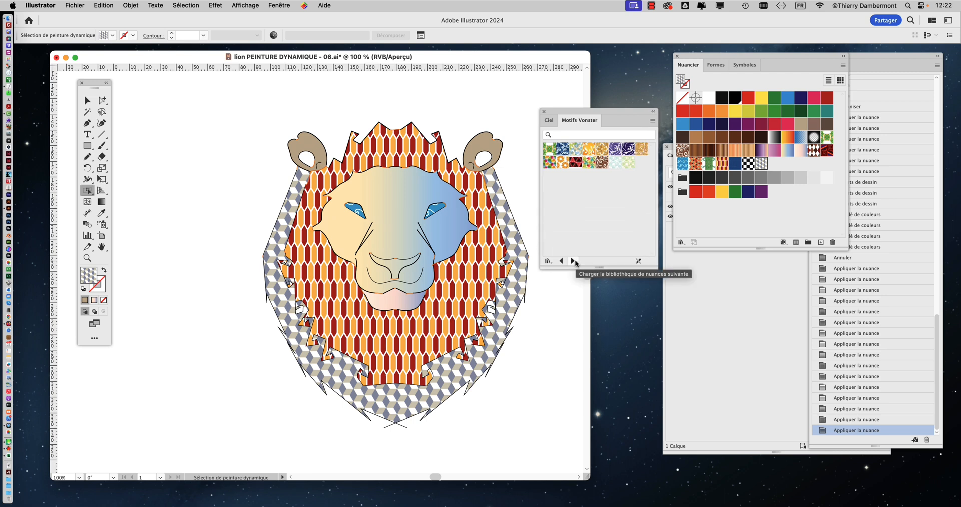
# Step: Try a horizontal line pattern from Graphiques de base_Lignes and a black dot pattern from Graphiques de base_Points on the outer mane
pyautogui.click(573, 261)
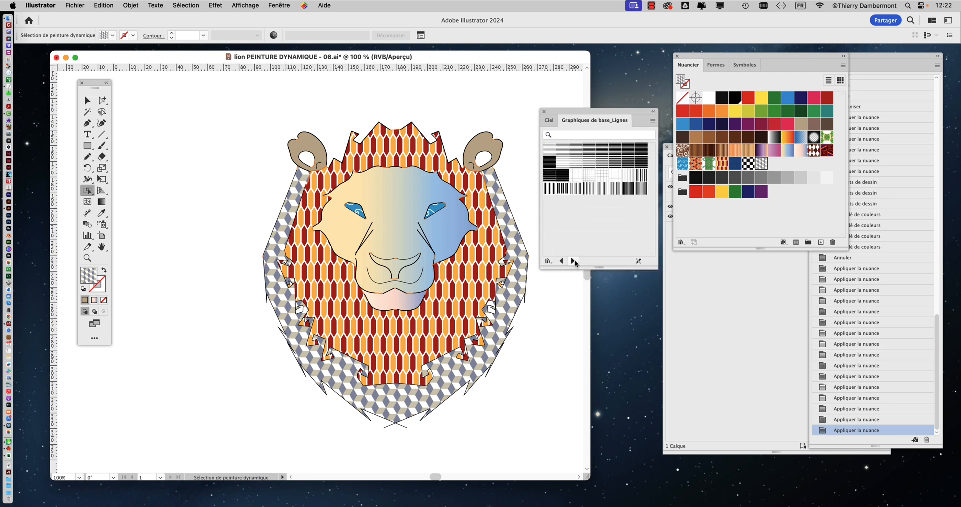
pyautogui.click(582, 163)
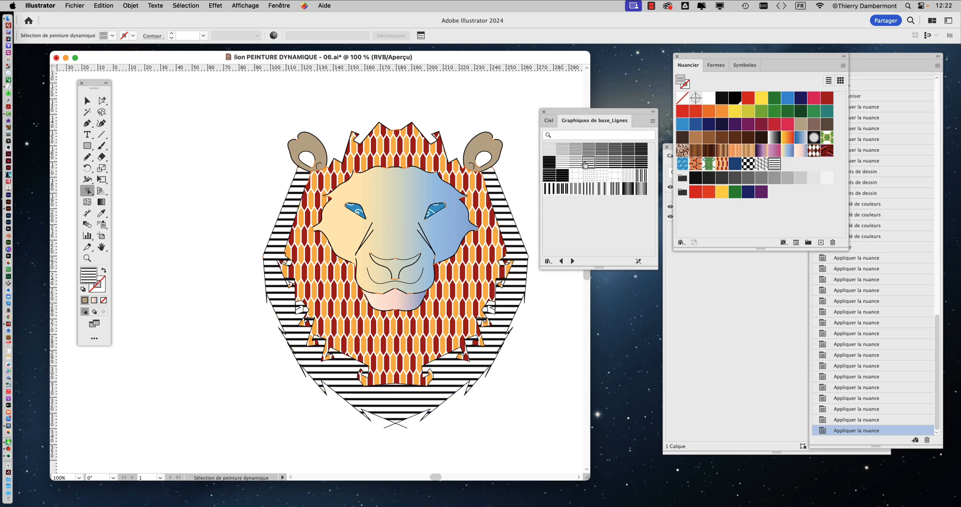
pyautogui.click(573, 262)
pyautogui.click(606, 149)
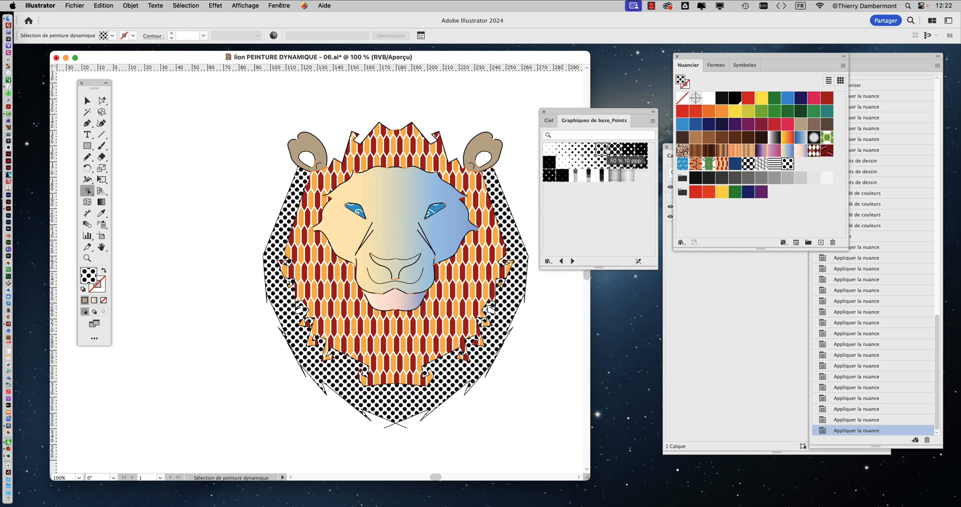
# Step: Load the Graphiques de base_Textures library and try its Bâtons, double-dash, wood-grain and squiggle patterns on the outer mane
pyautogui.click(573, 261)
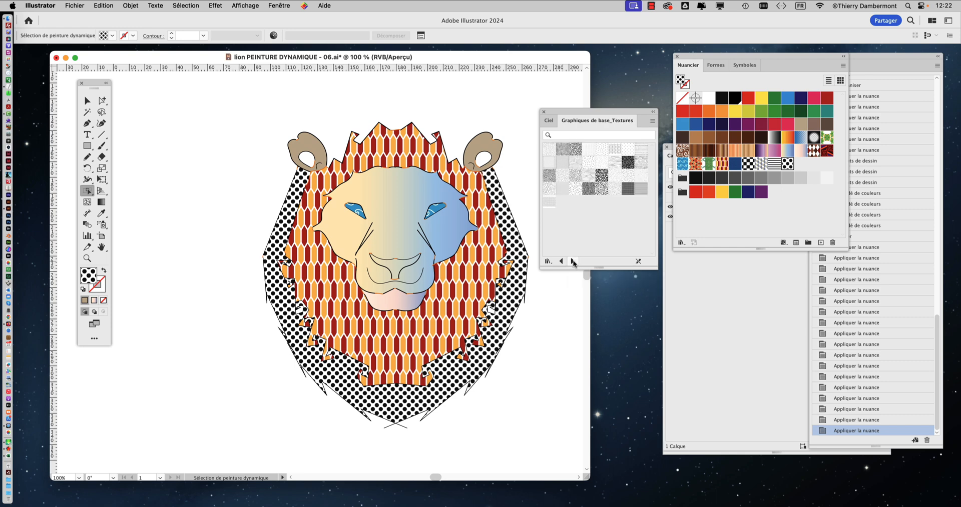
pyautogui.click(602, 176)
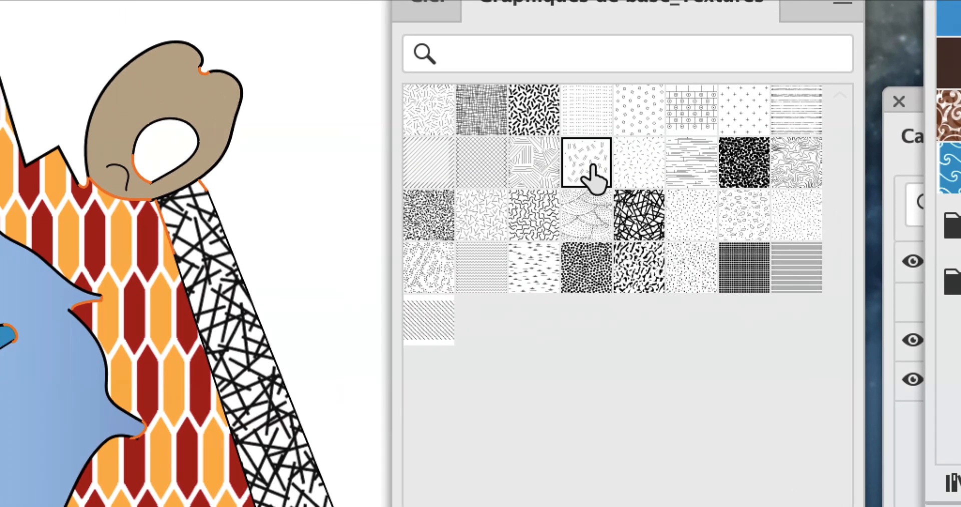
pyautogui.click(589, 164)
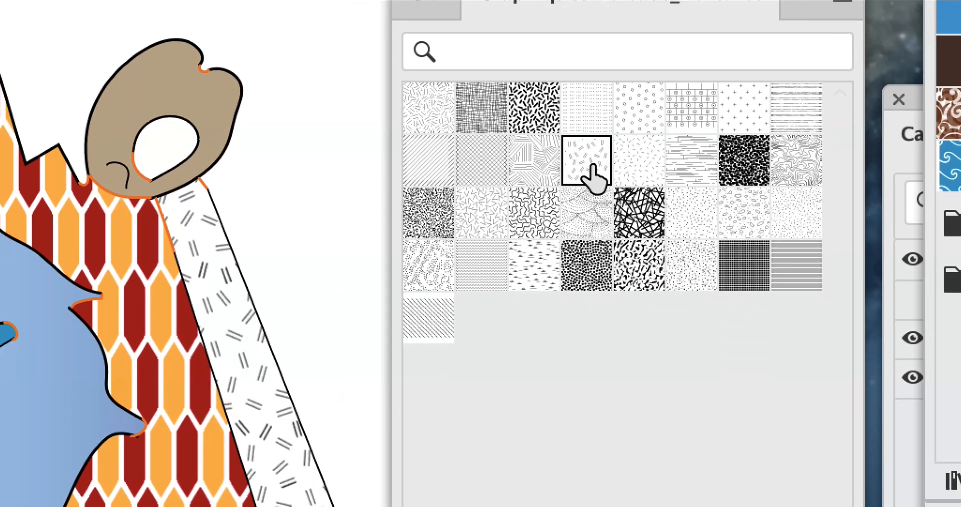
pyautogui.click(677, 164)
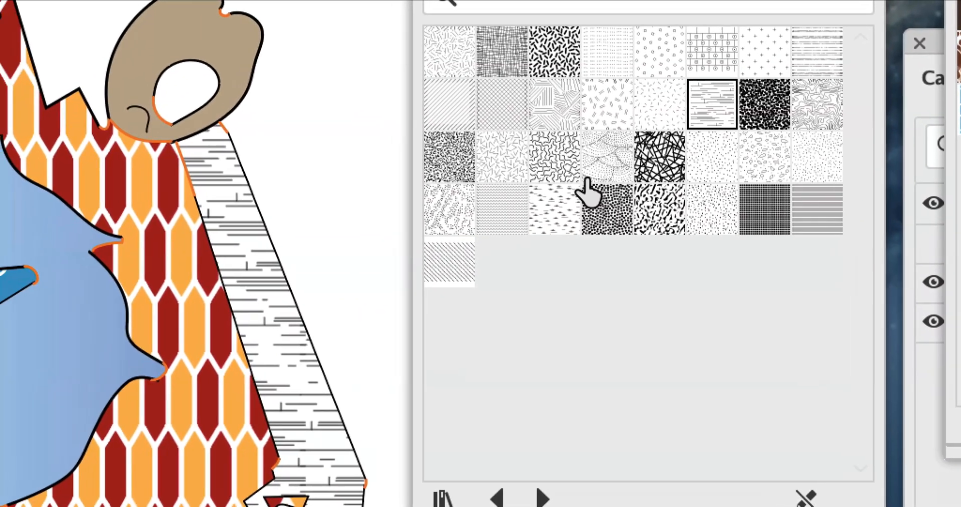
pyautogui.click(554, 157)
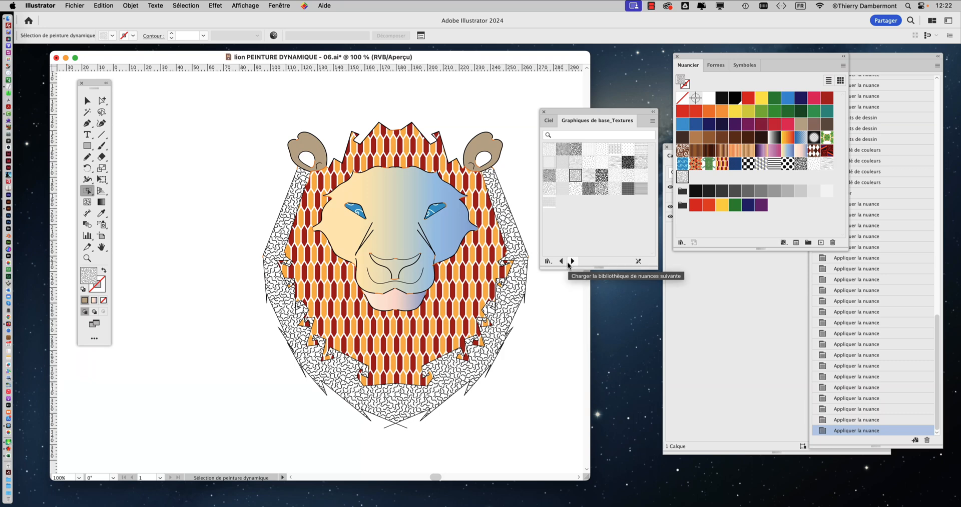
# Step: Using the Nature_Feuillage library, fill the outer mane with the red-flower leaf pattern and the inner mane with the grey bird-and-stem pattern
pyautogui.click(570, 262)
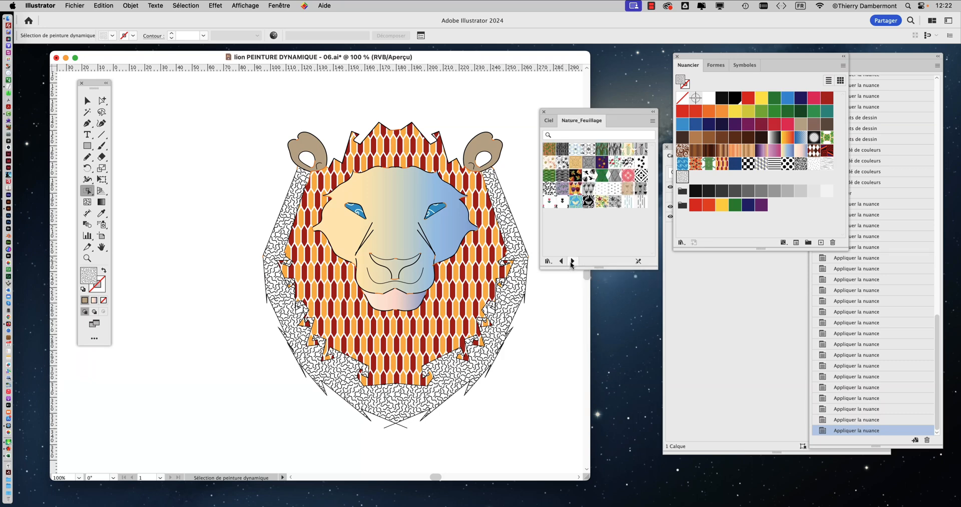
pyautogui.click(575, 188)
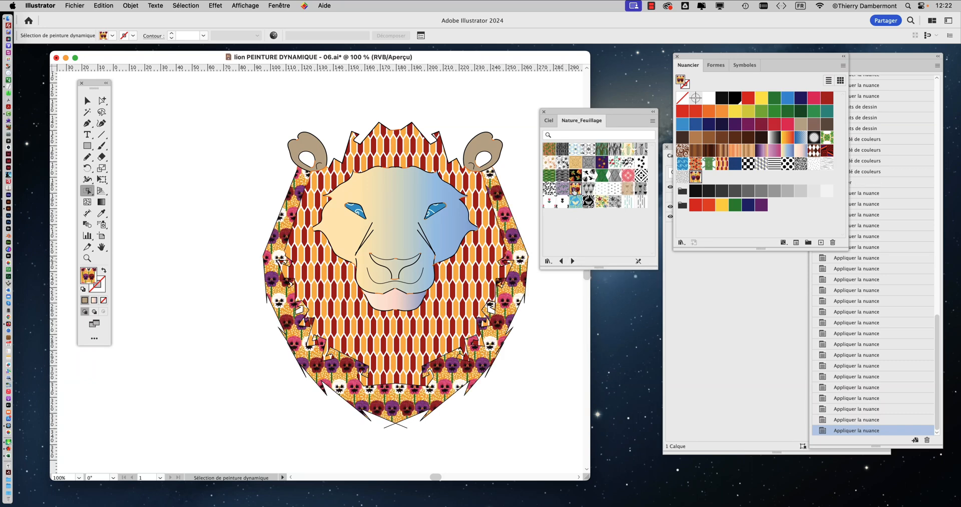
pyautogui.click(614, 163)
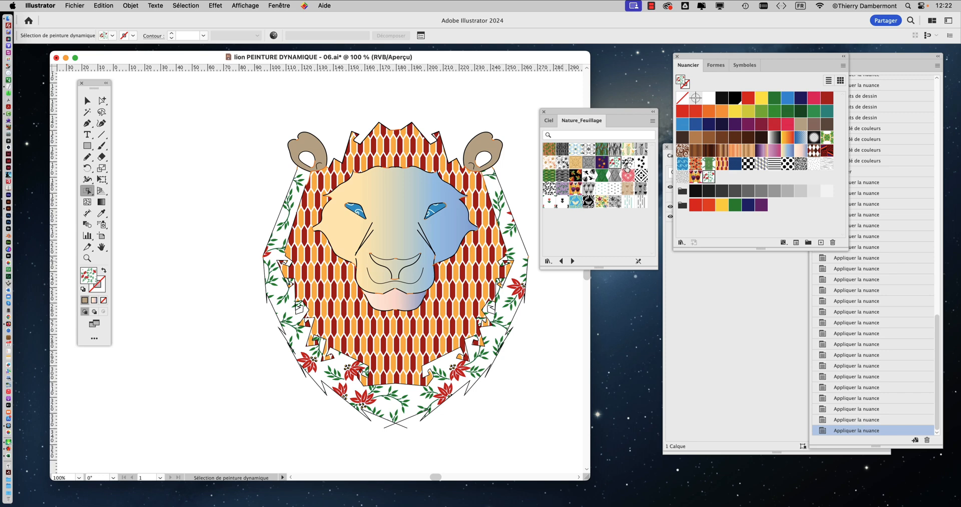
pyautogui.click(491, 211)
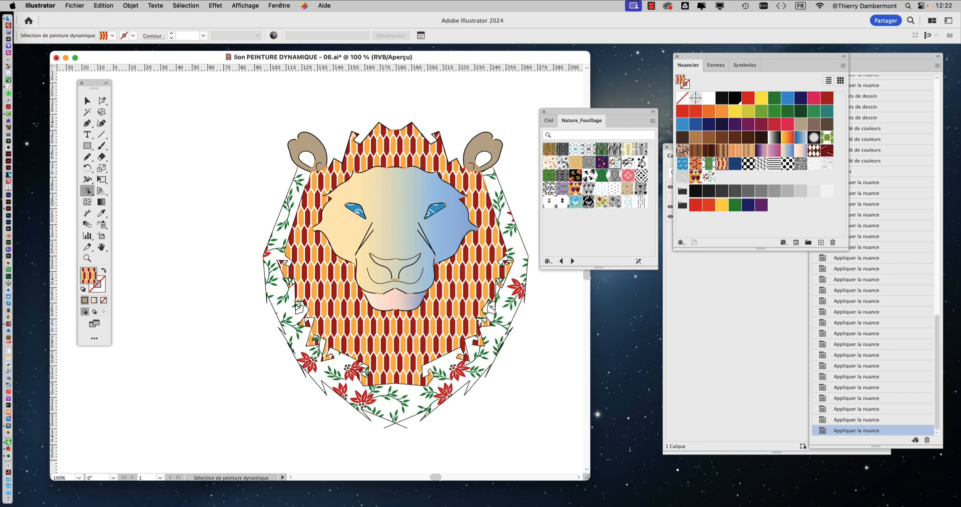
pyautogui.click(641, 149)
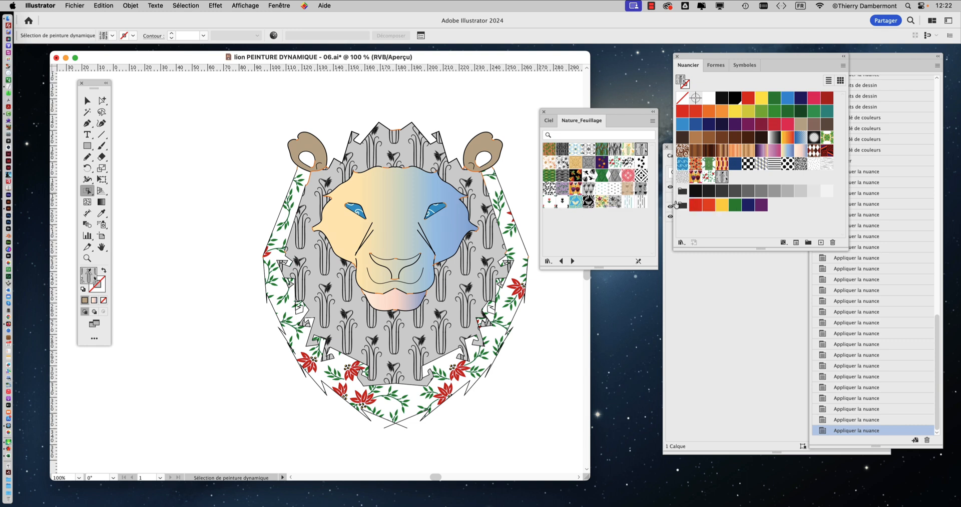
# Step: Fill the inner mane with the Ciel library's dark red-to-purple gradient after trying its beige-to-blue one, and move the library clear of the artwork
pyautogui.click(548, 120)
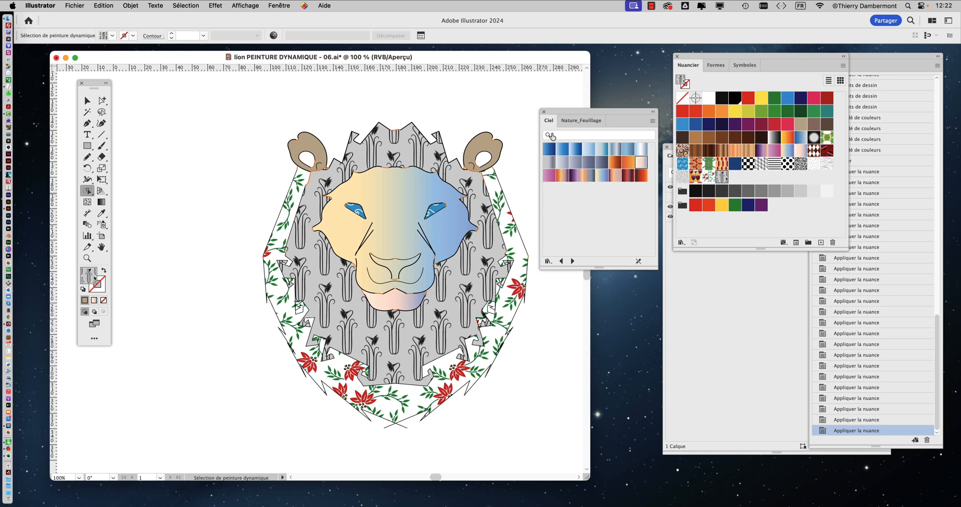
pyautogui.click(602, 176)
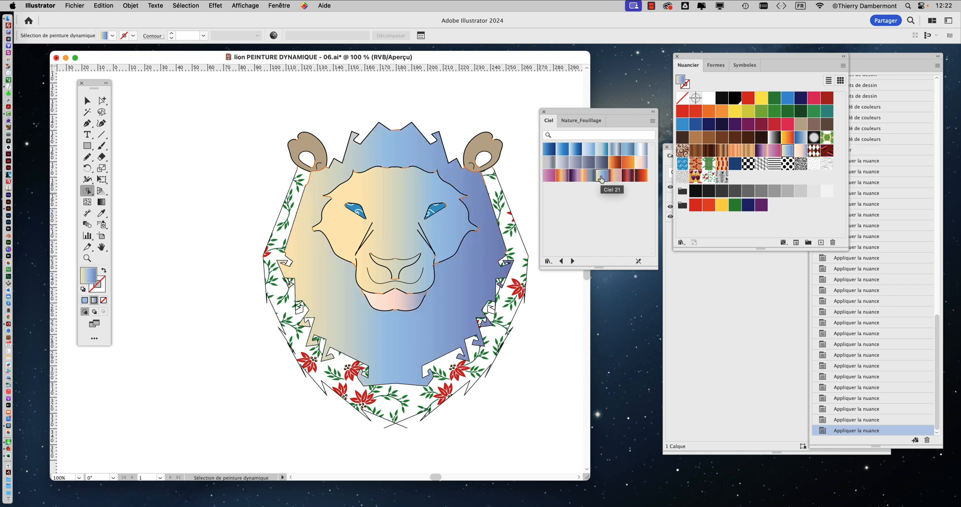
pyautogui.click(626, 175)
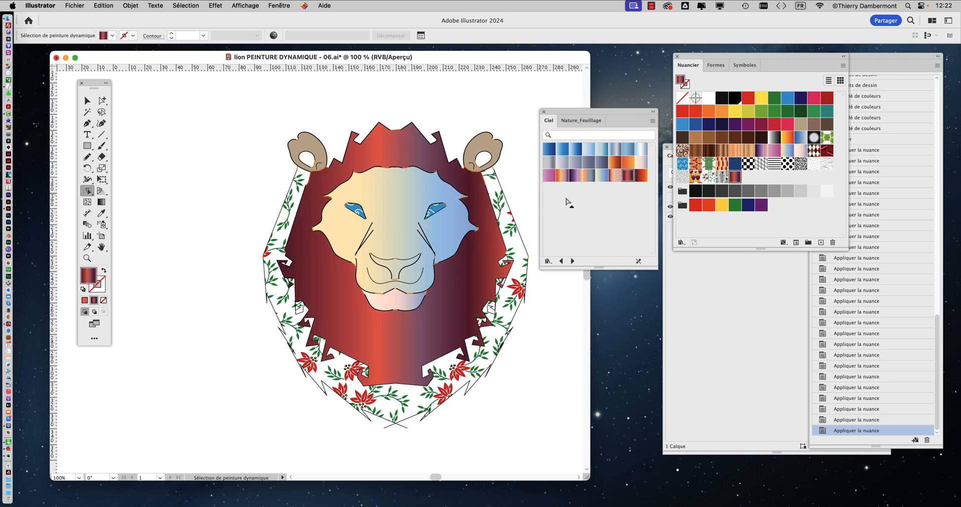
pyautogui.moveTo(567, 114); pyautogui.dragTo(612, 115)
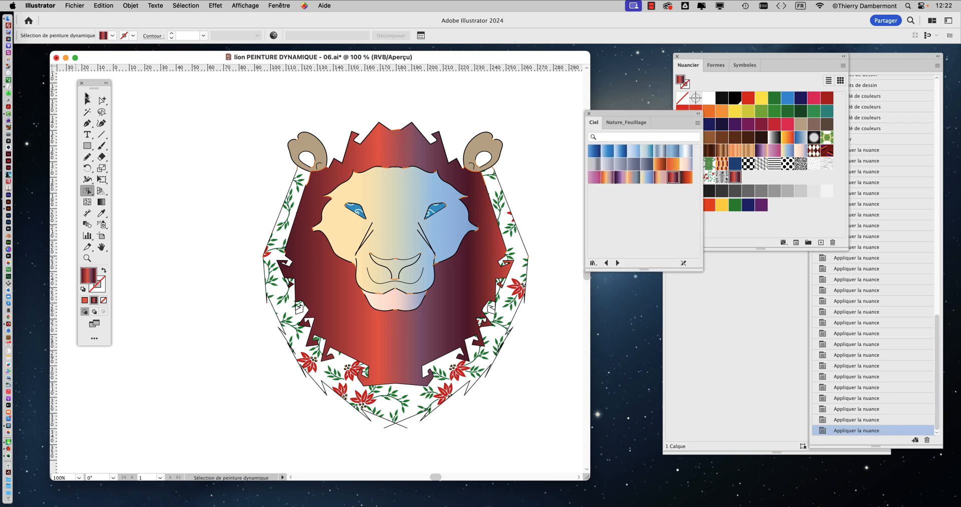
pyautogui.click(87, 101)
# Step: Save the document as a new version named lion PEINTURE DYNAMIQUE - 07.ai, keeping the Illustrator 2020 format options
pyautogui.click(75, 5)
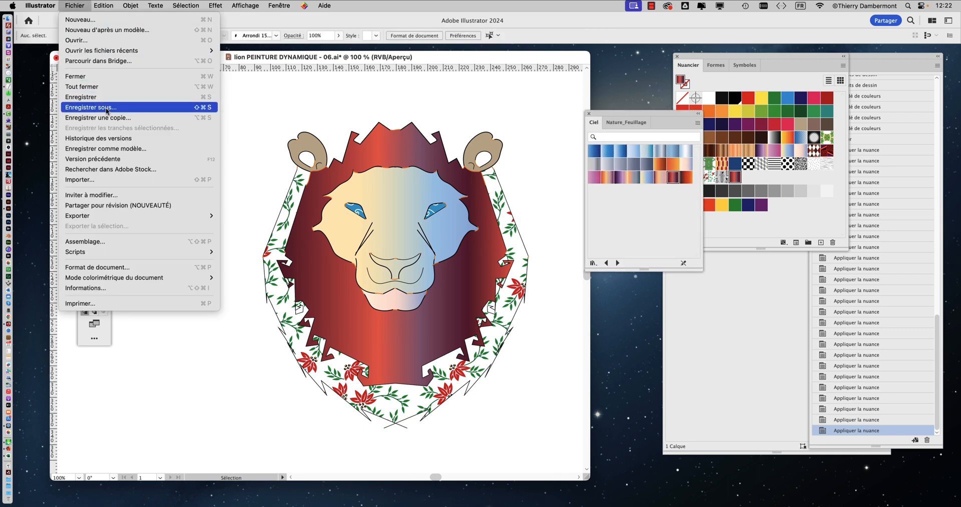
pyautogui.click(87, 103)
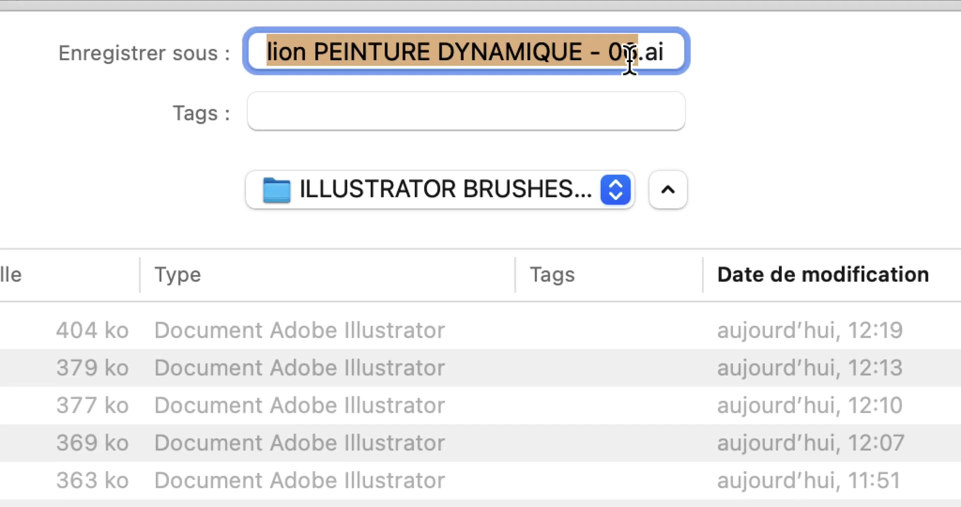
pyautogui.click(653, 43)
pyautogui.hotkey('shift', 'Right')
pyautogui.write('3')
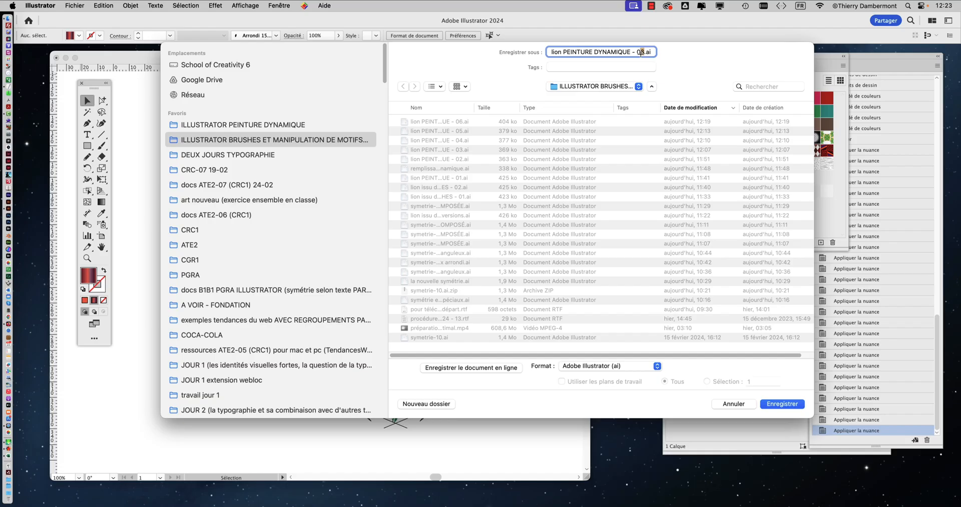
pyautogui.click(778, 403)
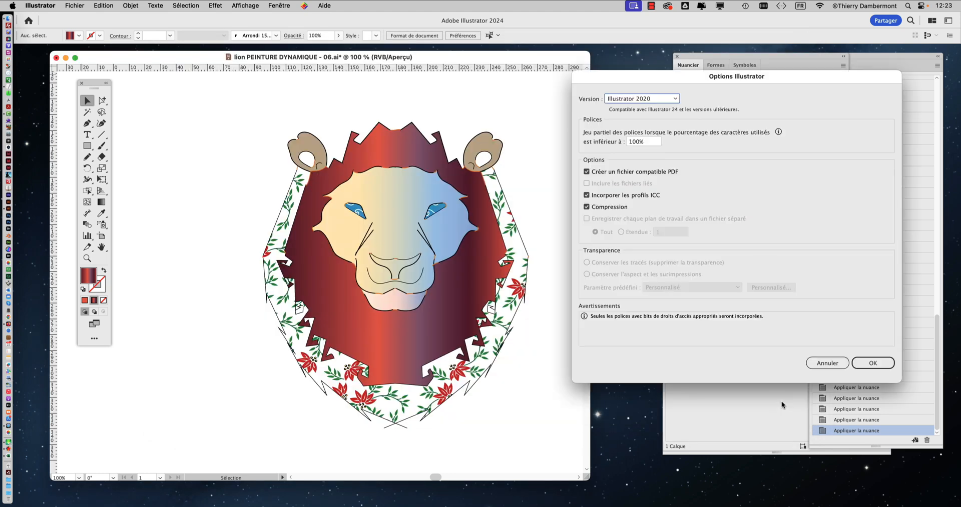
pyautogui.click(873, 362)
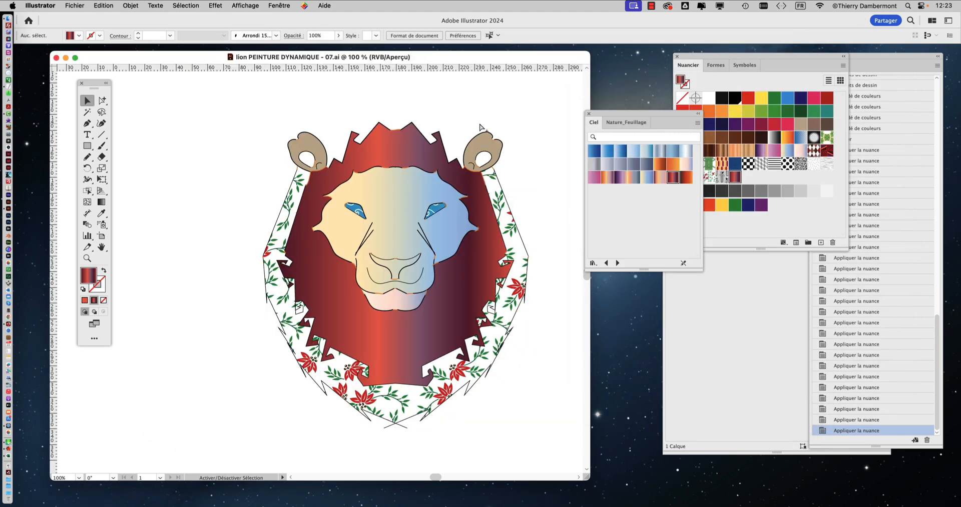